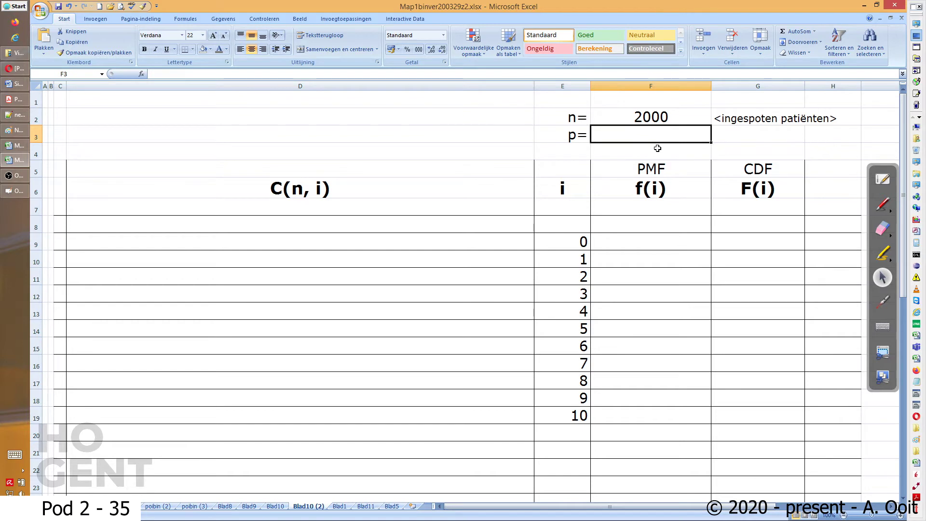
- Enter 0.001 as the probability p in cell F3 and begin a combinations formula with +com in cell D9
text(0.001)
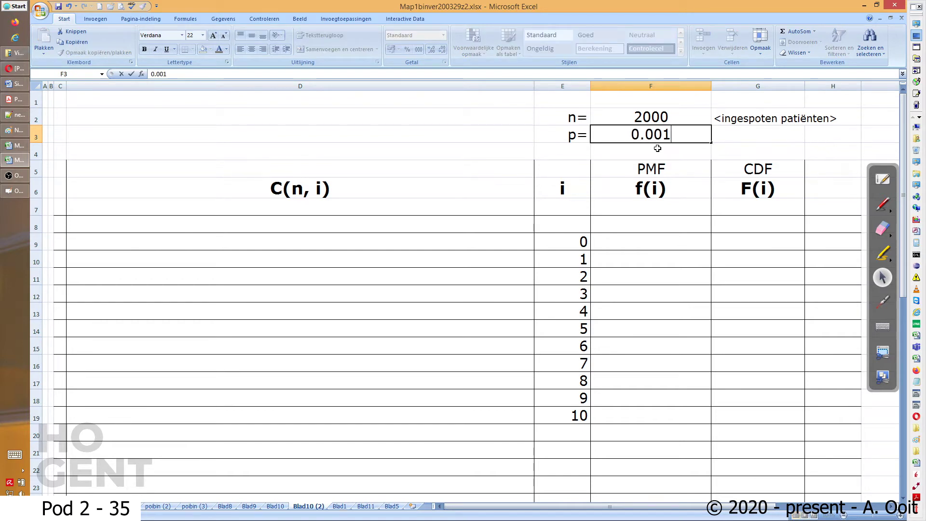
key(Return)
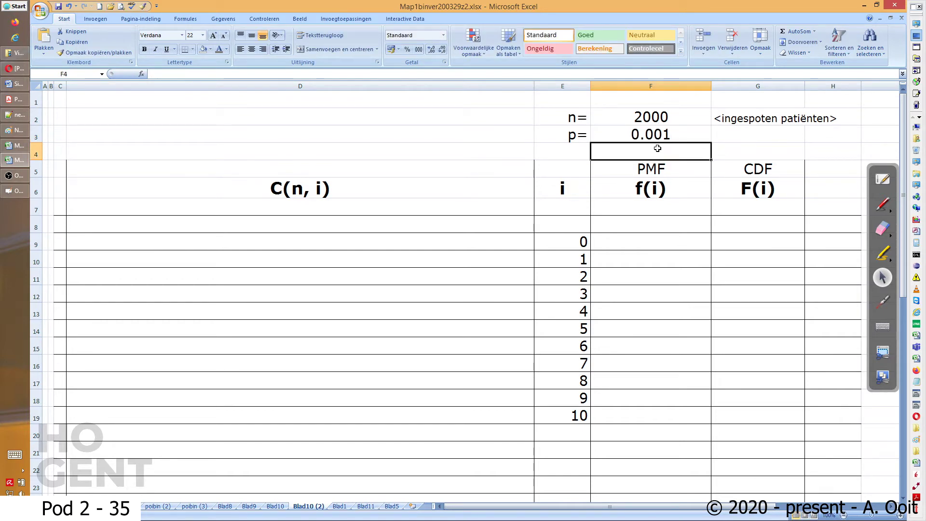
click(393, 242)
text(+)
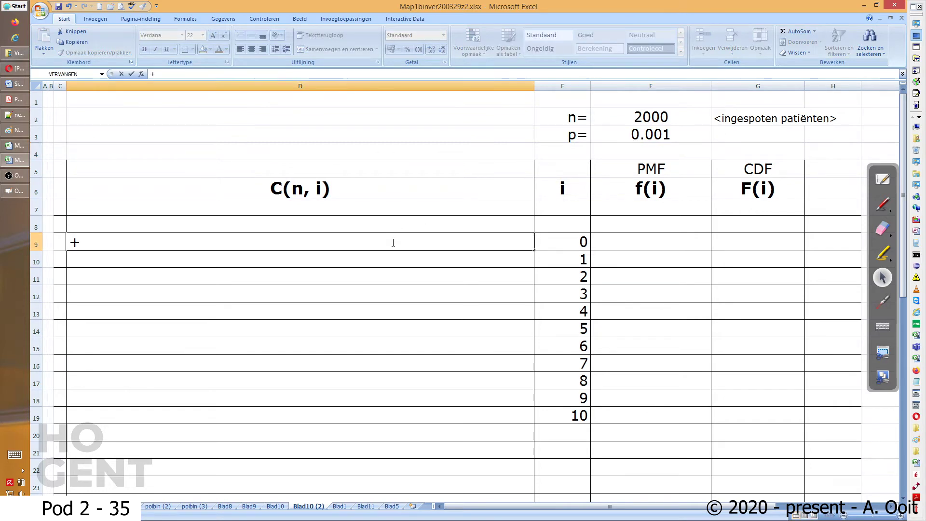
text(com)
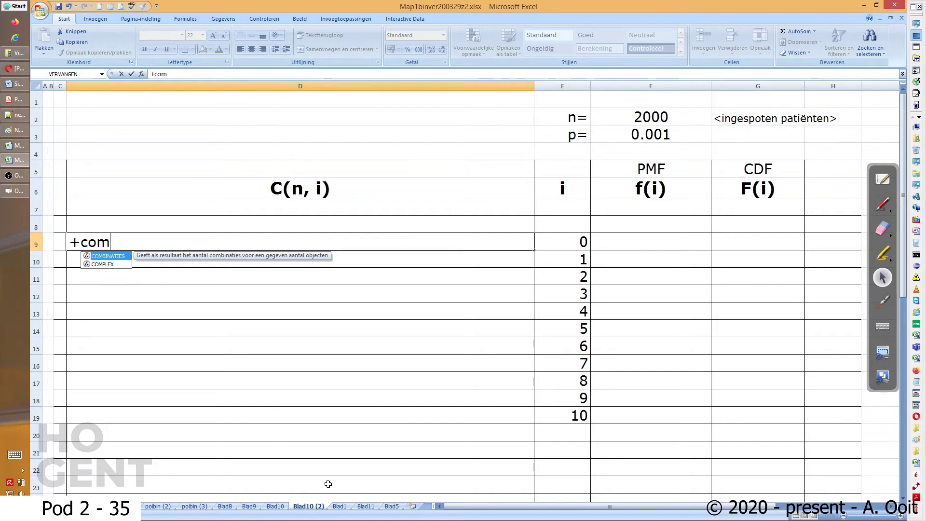
- Switch to the OpenBoard page via sheet Blad1 and annotate the binomial coefficient with a line leading to the notation C with 2000 and i
click(340, 506)
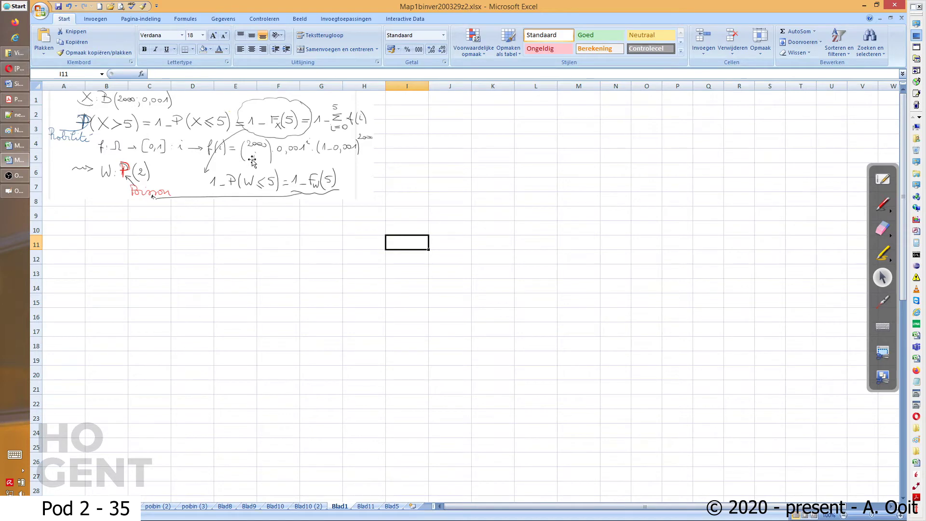
click(885, 180)
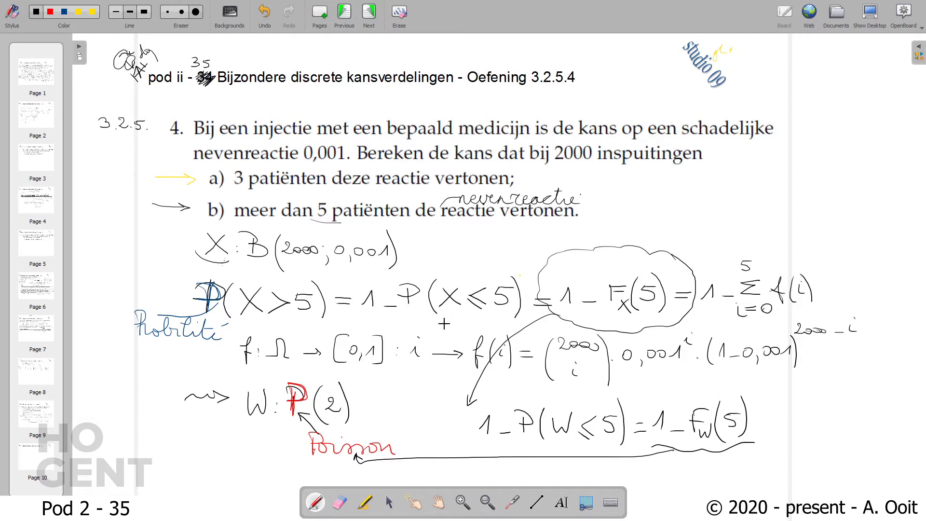
drag(601, 372, 802, 397)
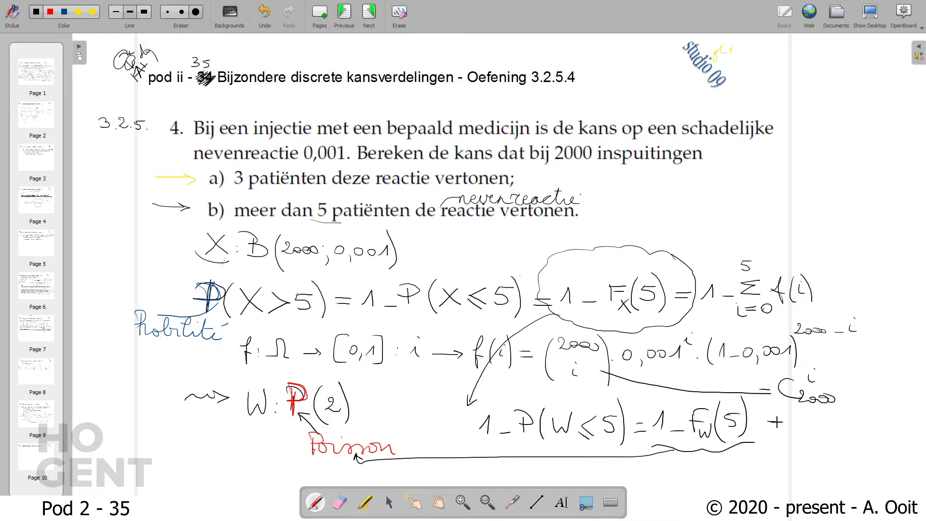
- Handwrite the factorial fraction for the binomial coefficient beneath the C notation, with 2000! as the numerator
drag(812, 426, 832, 425)
mouse_move(796, 411)
mouse_down()
mouse_move(827, 415)
mouse_move(797, 439)
mouse_up()
click(827, 418)
click(797, 443)
drag(813, 429, 811, 447)
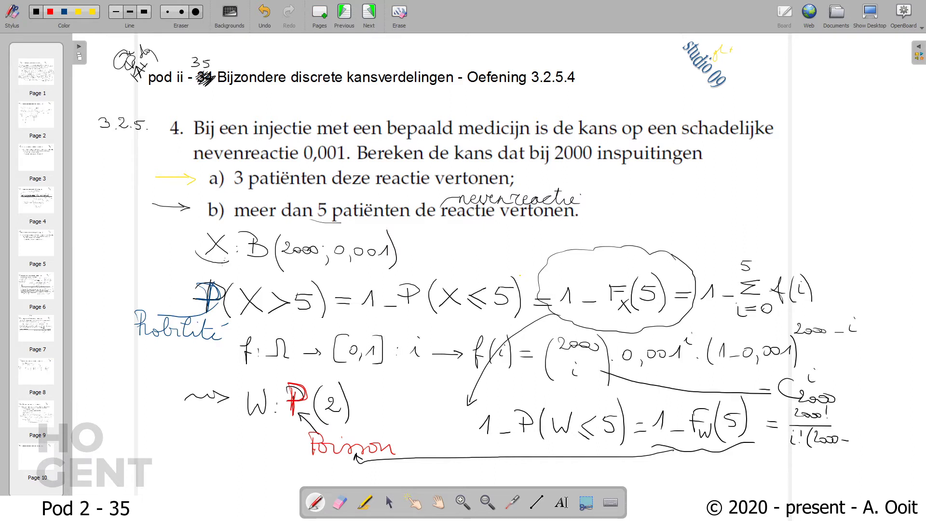
mouse_move(830, 426)
mouse_down()
mouse_move(855, 425)
mouse_move(853, 451)
mouse_up()
mouse_move(887, 400)
mouse_down()
mouse_move(870, 420)
mouse_move(865, 380)
mouse_up()
- Switch back to Excel and enlarge the handwritten formula picture on Blad1 to span roughly columns A to J and rows 1 to 10
click(870, 12)
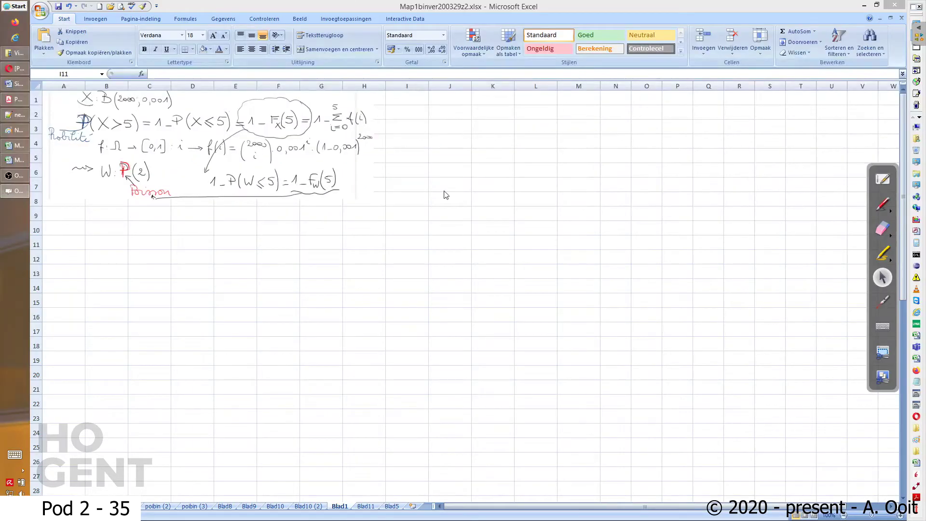
click(378, 200)
click(371, 197)
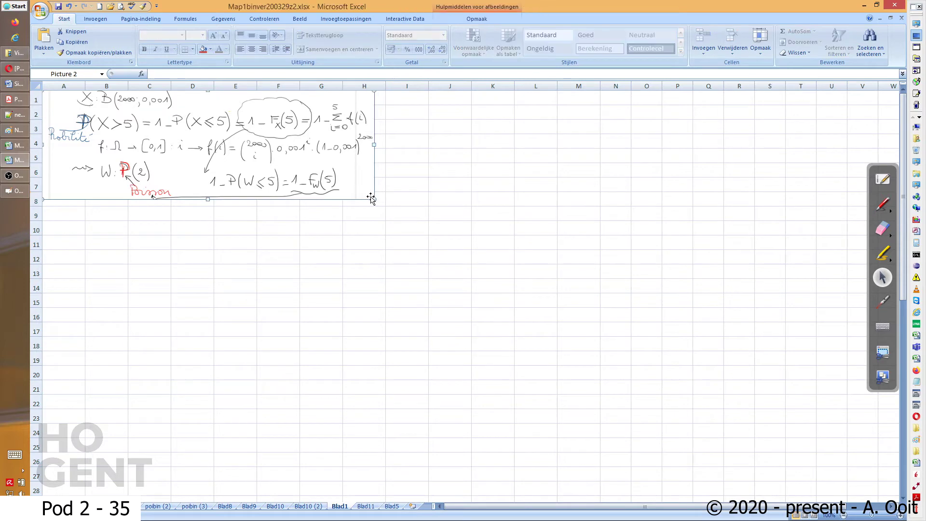
drag(375, 199, 473, 232)
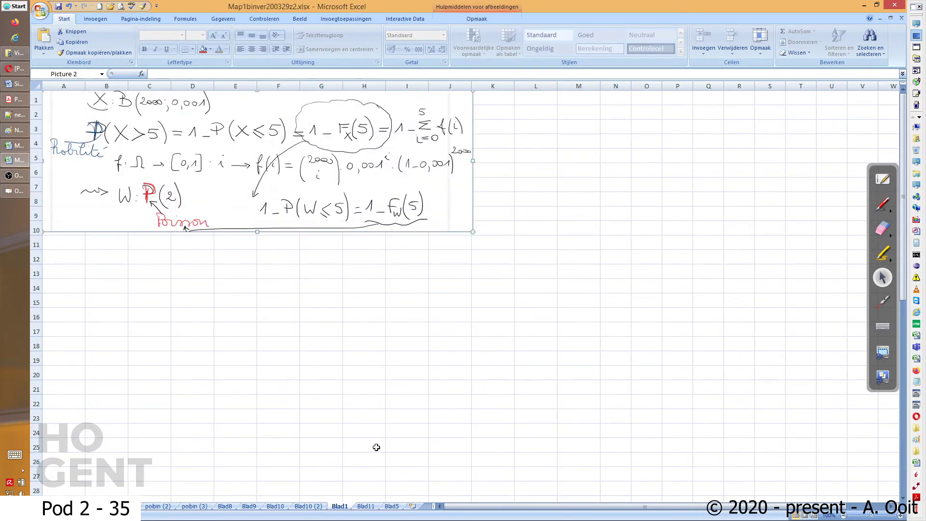
- On sheet Blad10 (2), complete the formula in D9 as =+COMBINATIES(F2,0)
click(314, 506)
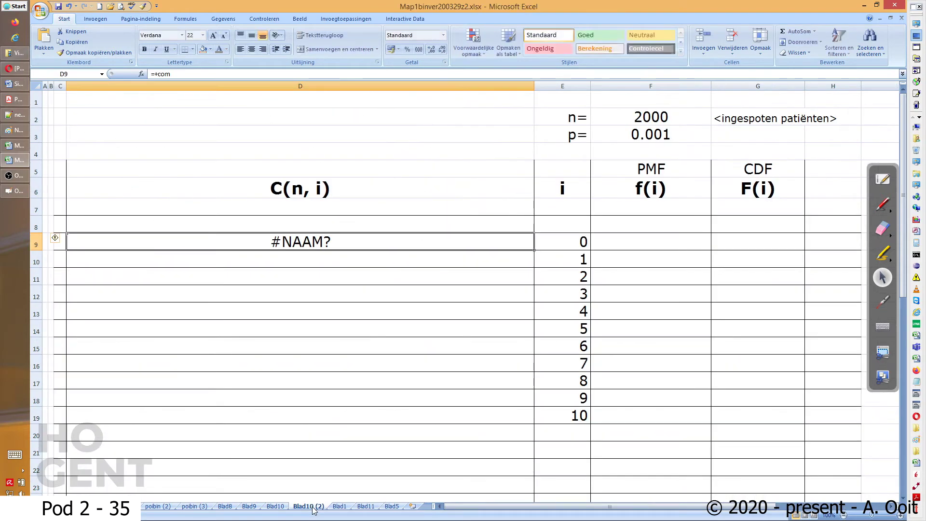
click(179, 75)
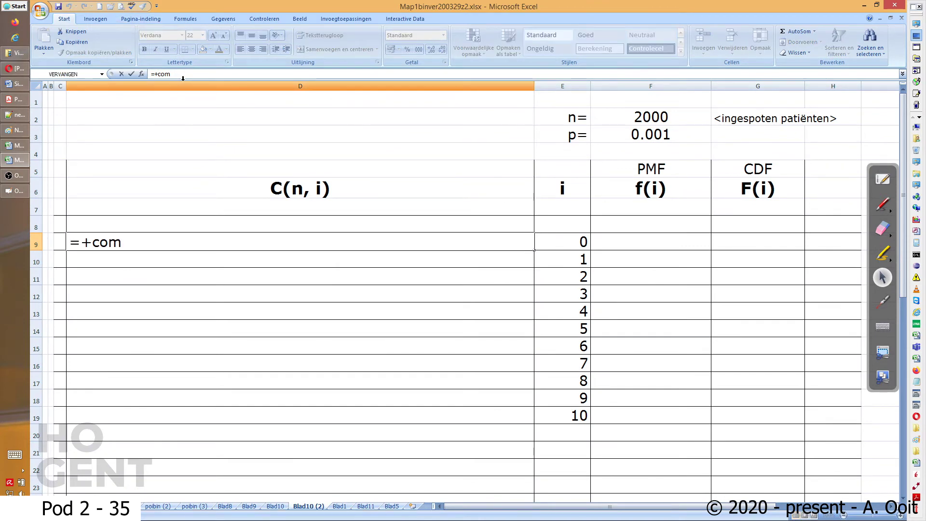
text(b)
key(Return)
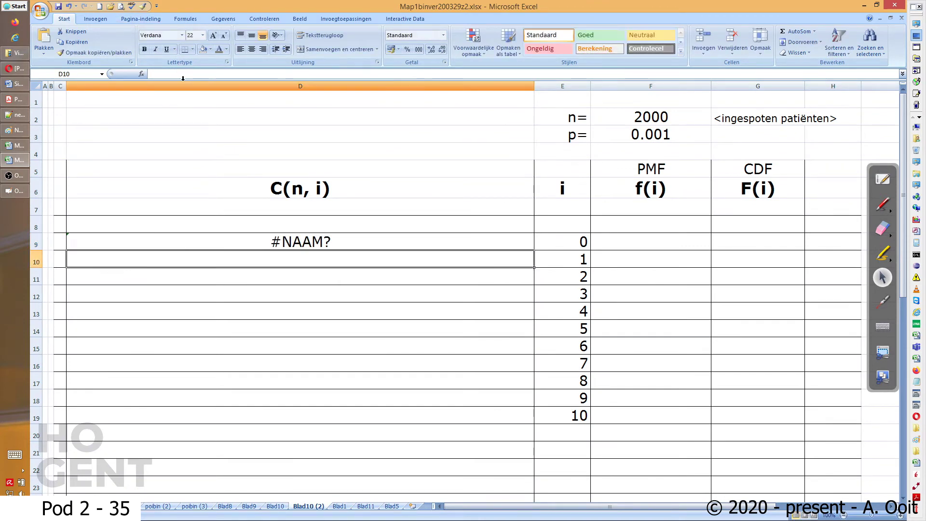
key(Up)
click(194, 72)
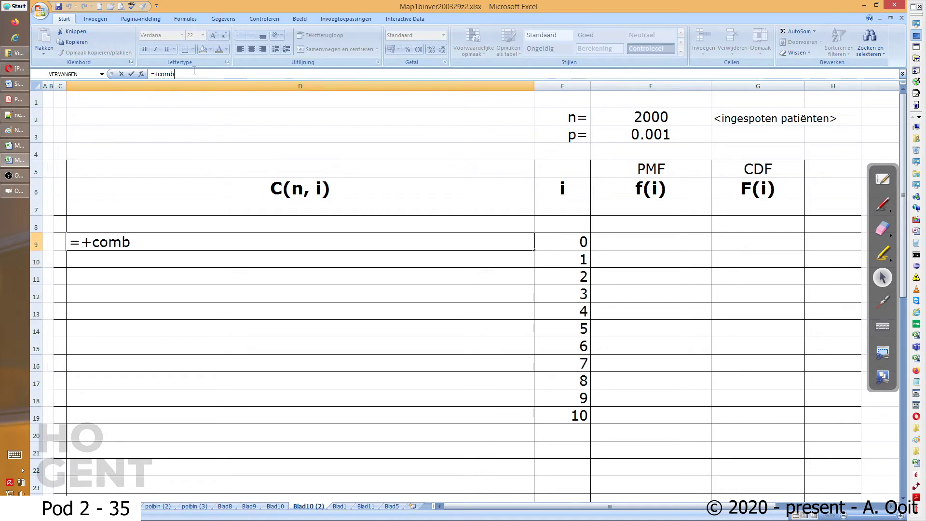
text(i)
key(Tab)
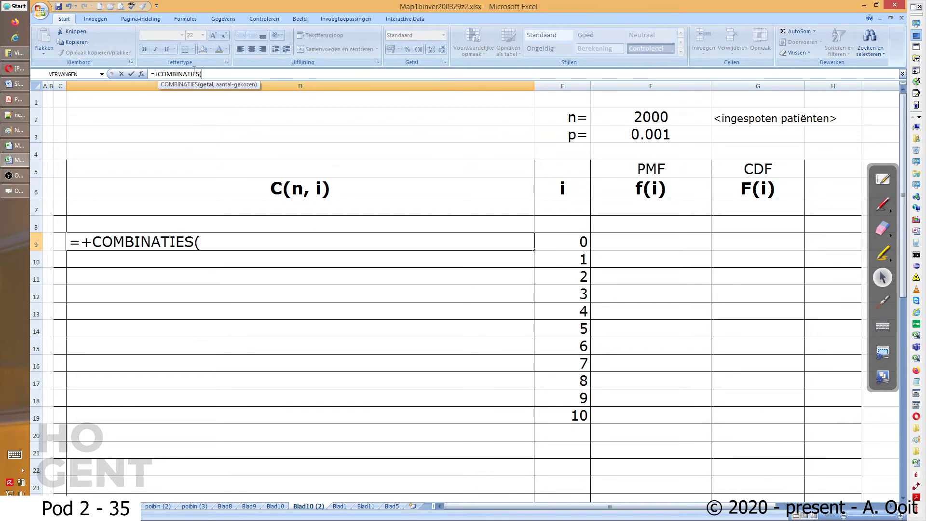
click(639, 117)
text(,0)
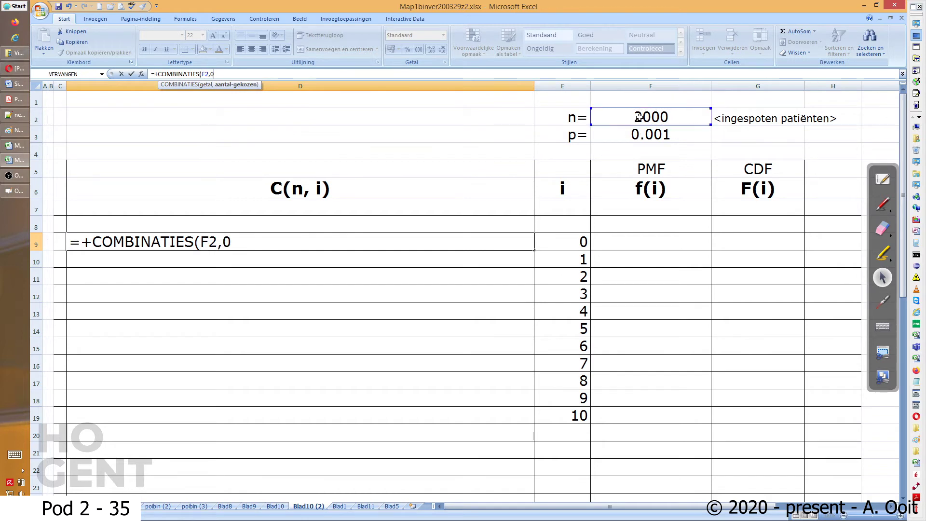
text())
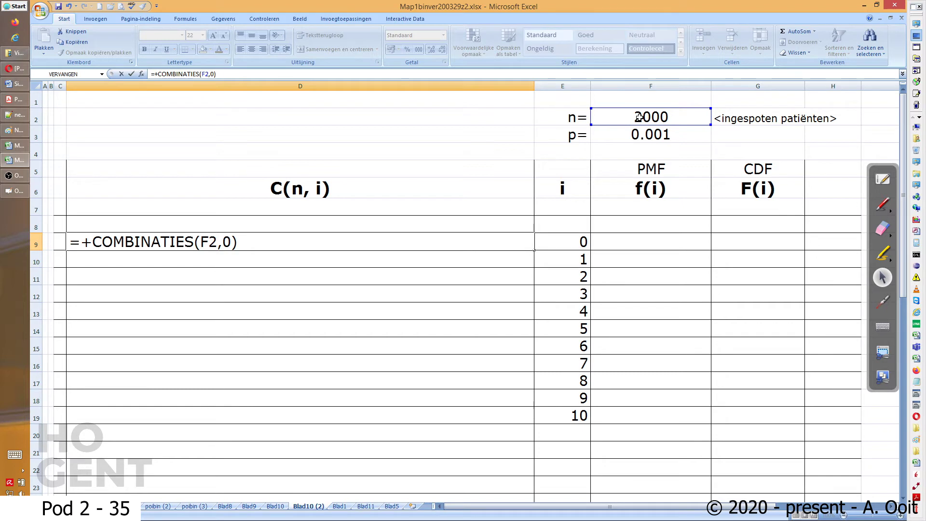
key(Return)
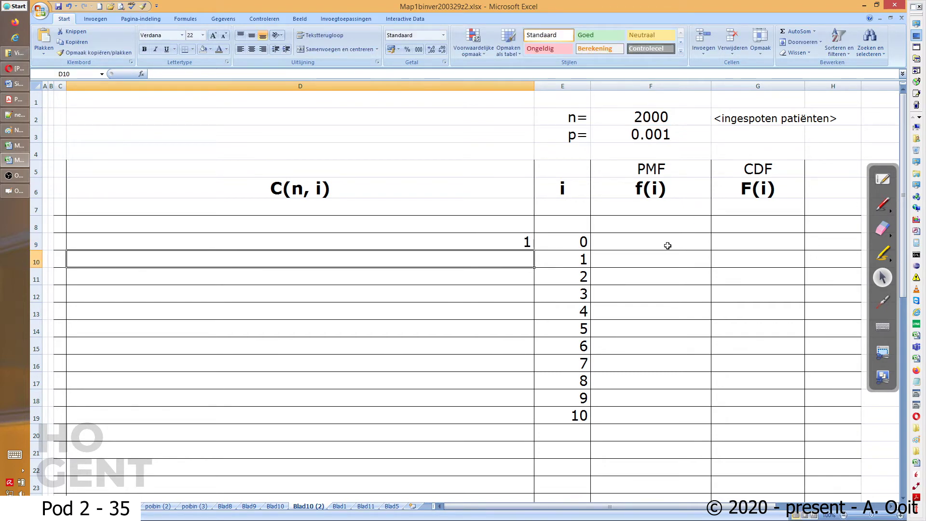
- Make the F2 reference in D9's COMBINATIES formula absolute as $F$2
click(505, 243)
double_click(319, 243)
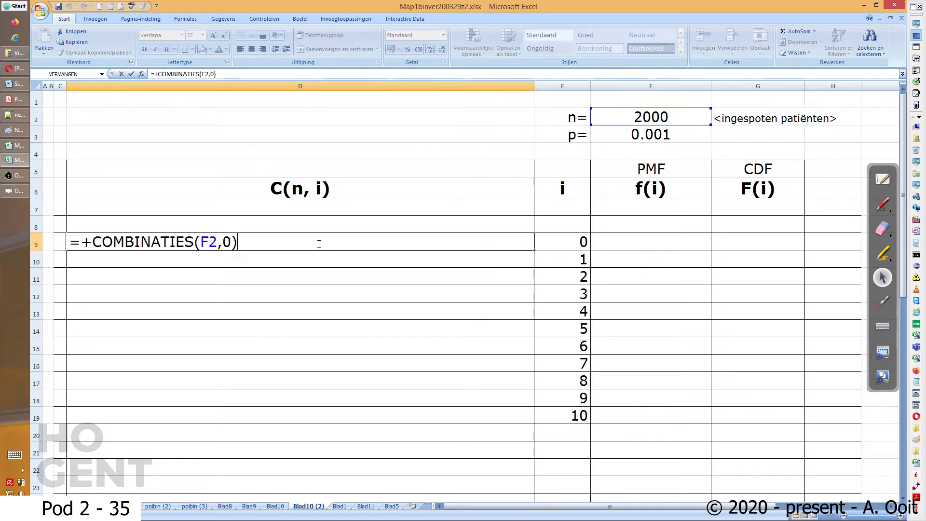
click(213, 238)
key(F4)
key(Return)
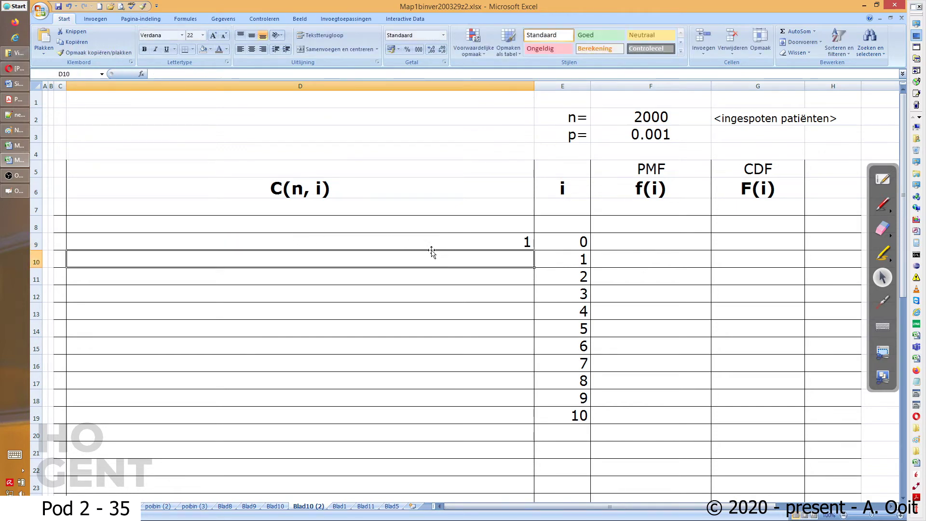
- Fill the D9 formula down through D19 and inspect the copied formula in D10
click(523, 245)
drag(533, 249, 547, 421)
double_click(500, 261)
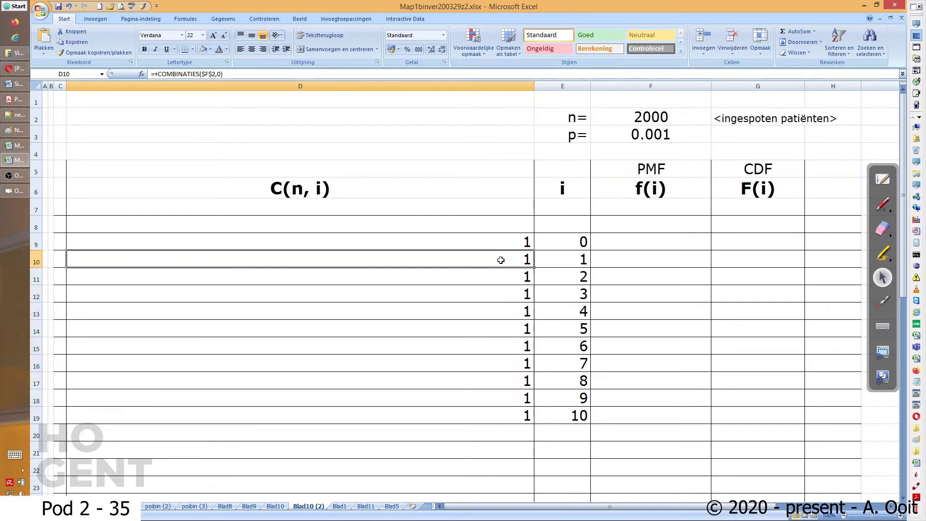
- Replace the 0 in D9's COMBINATIES formula with a reference to E9 and fill it down through D19
click(245, 241)
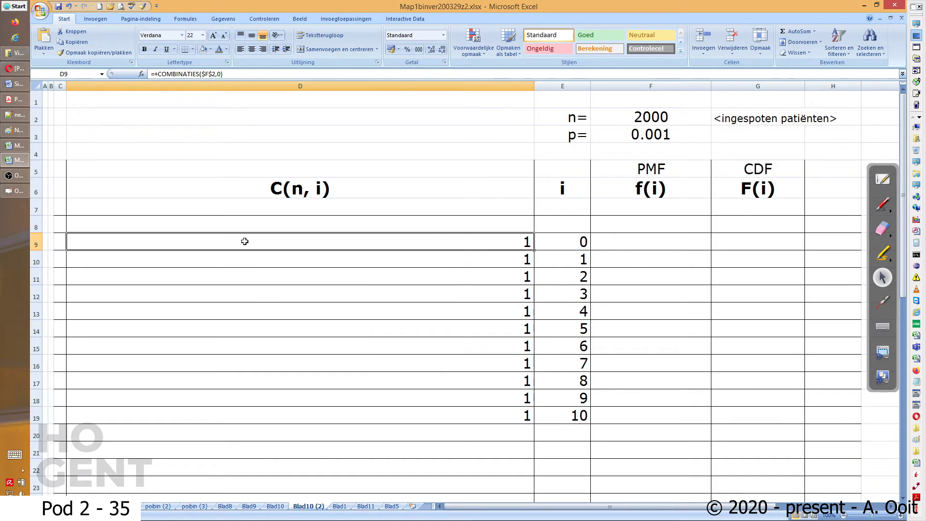
double_click(245, 242)
key(BackSpace)
click(562, 246)
key(Return)
drag(534, 248, 533, 263)
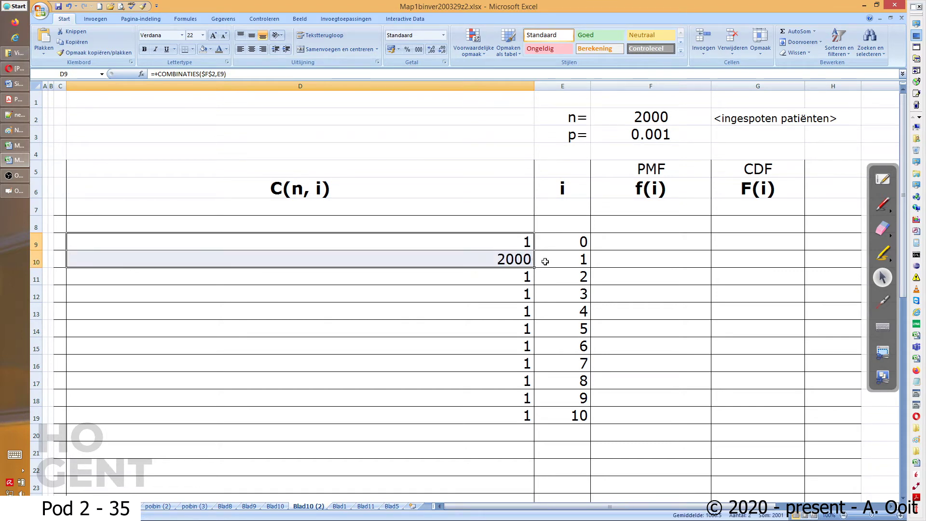
drag(535, 269, 547, 425)
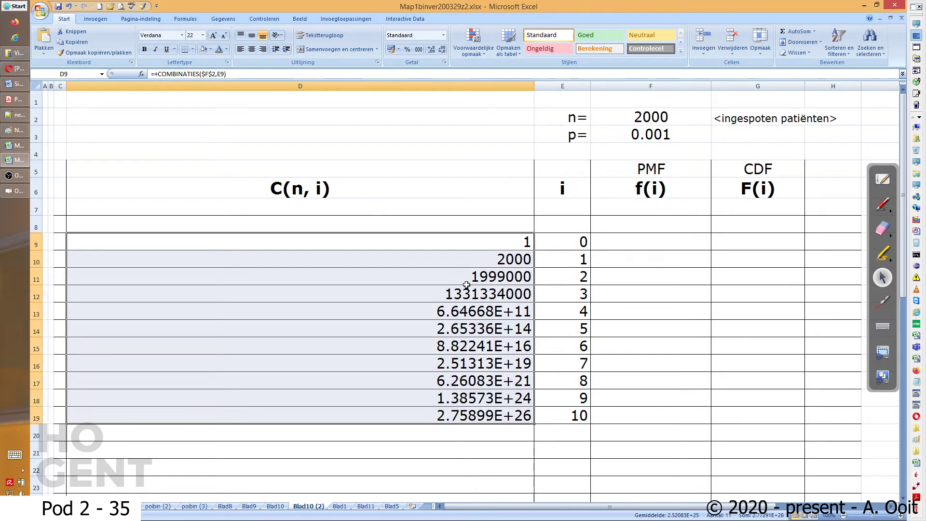
- Format D13:D19 as Getal with 30 decimals, a thousands separator and the last red style for negative numbers
click(467, 310)
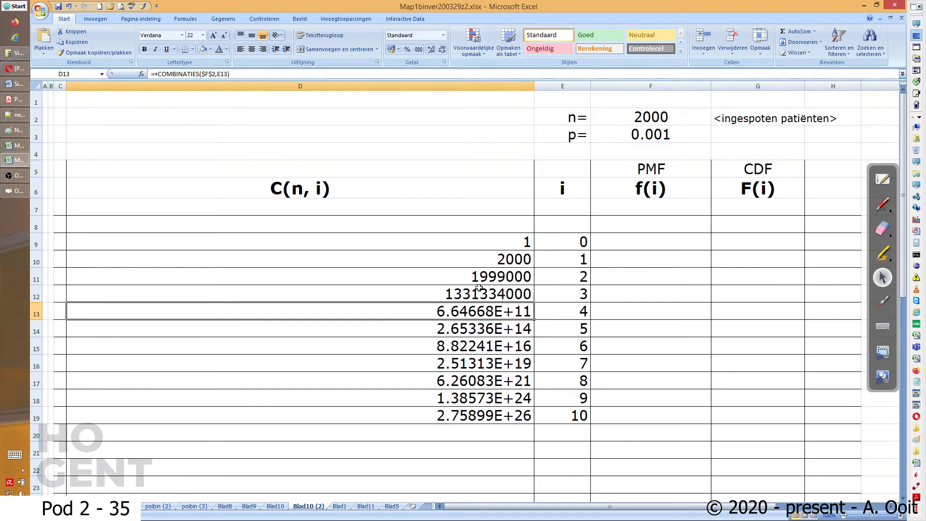
drag(459, 316, 471, 416)
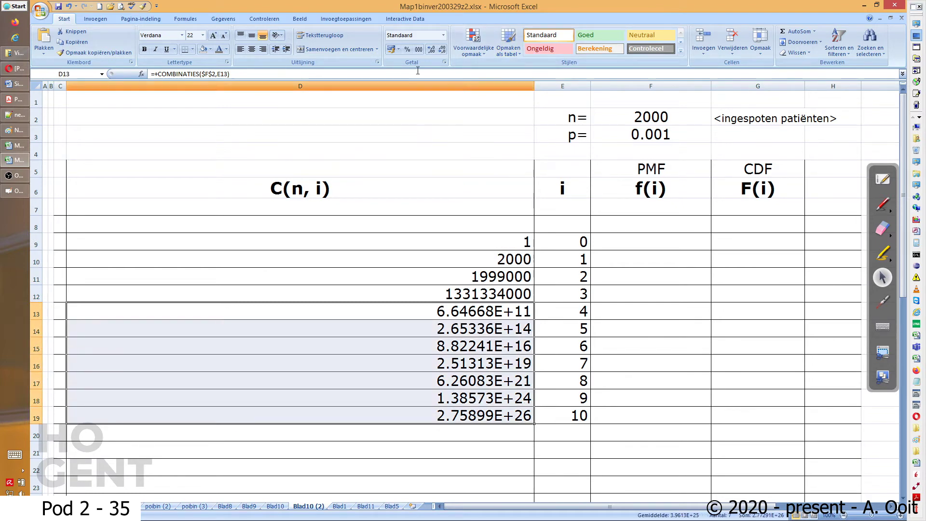
click(444, 63)
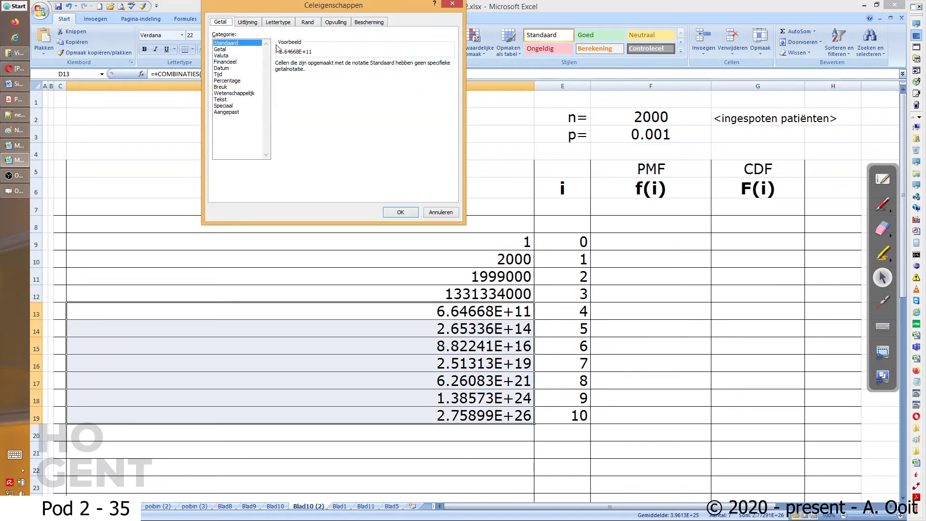
click(240, 49)
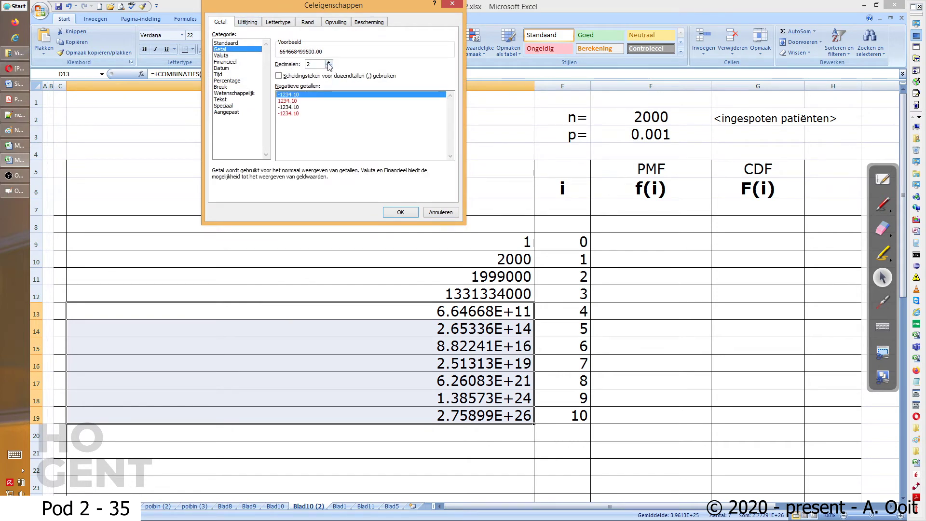
click(329, 62)
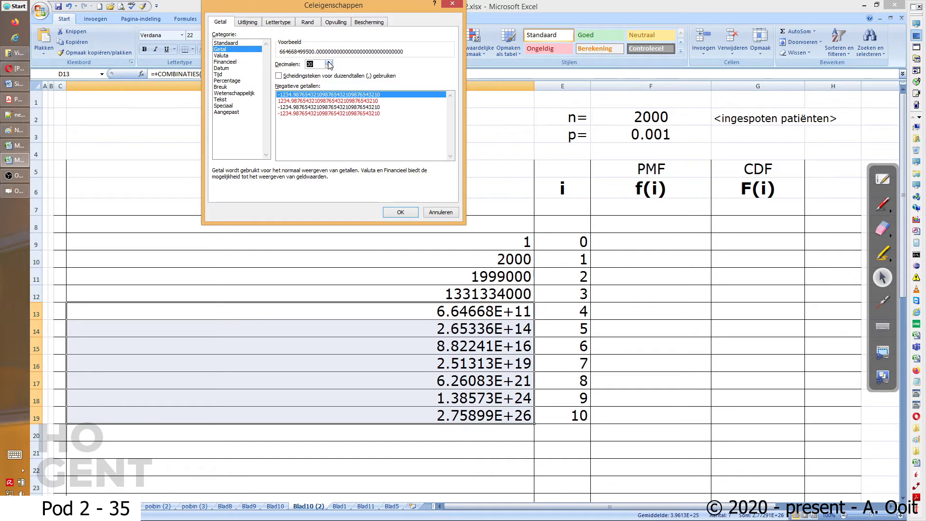
click(316, 114)
click(291, 77)
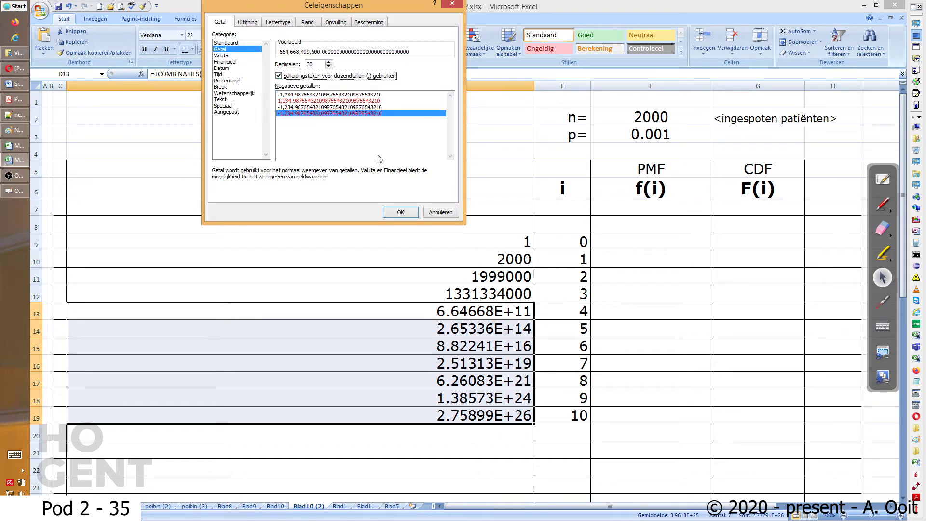
click(400, 212)
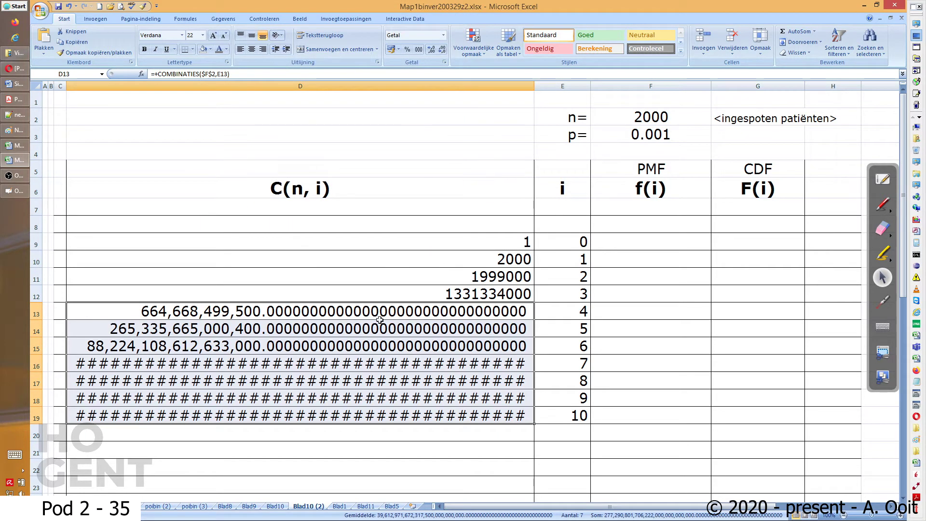
- Set the font size of D16:D19 to 16 and select cell F9 in the PMF column
drag(326, 370, 335, 413)
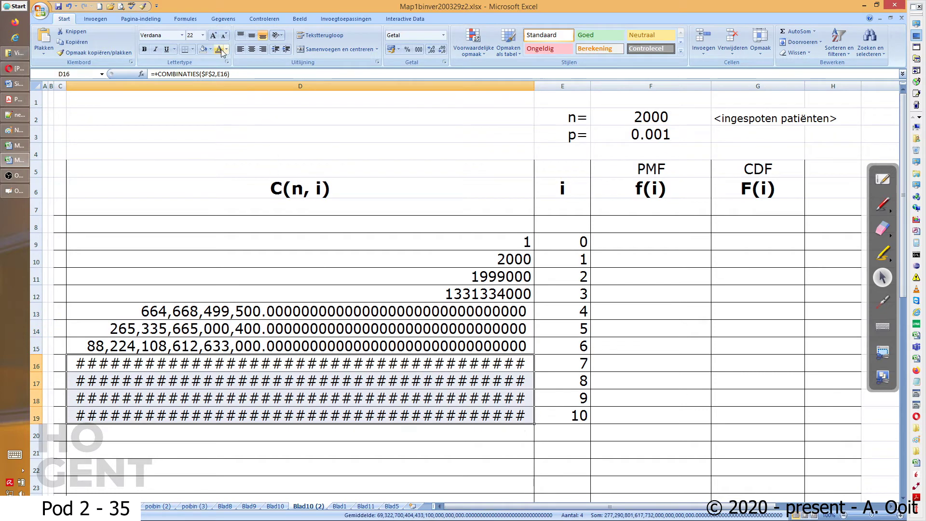
click(203, 35)
click(195, 92)
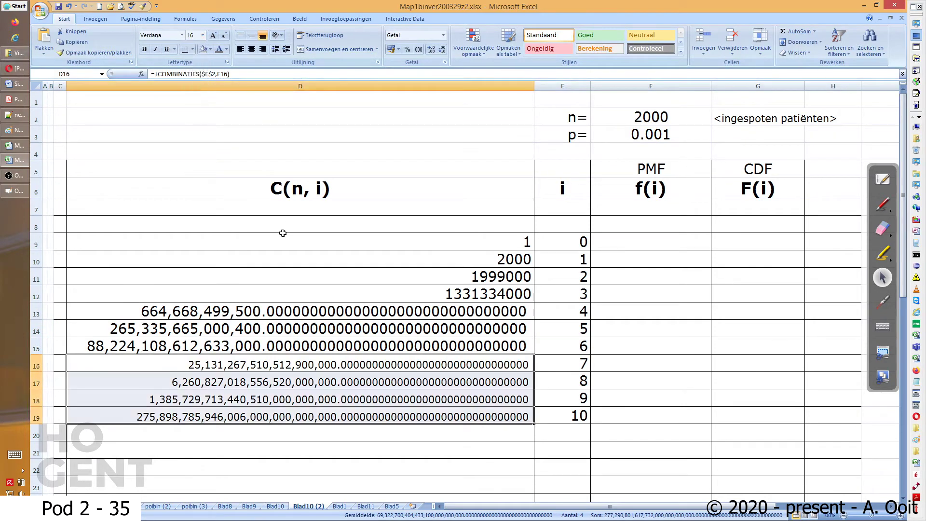
click(603, 245)
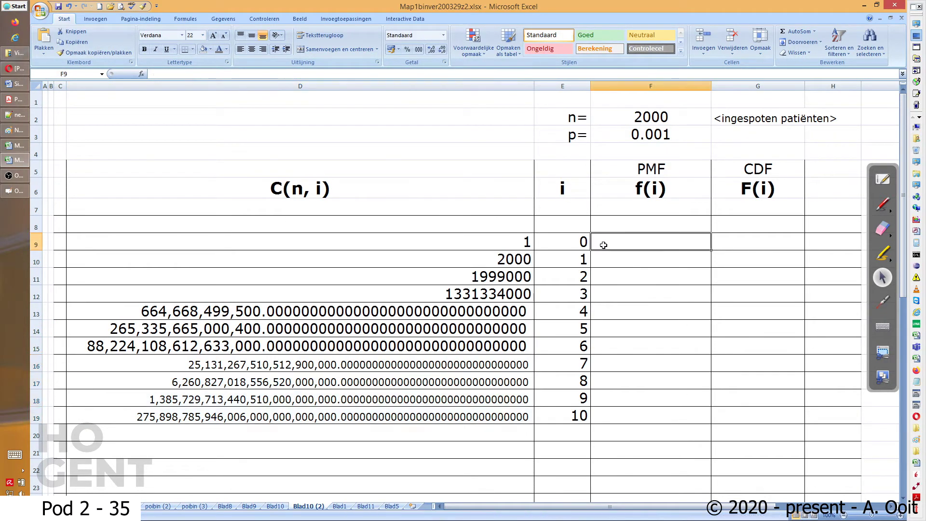
- Begin the PMF formula in F9 with D9 multiplied by the absolute reference $F$3 raised to the power E9
text(+)
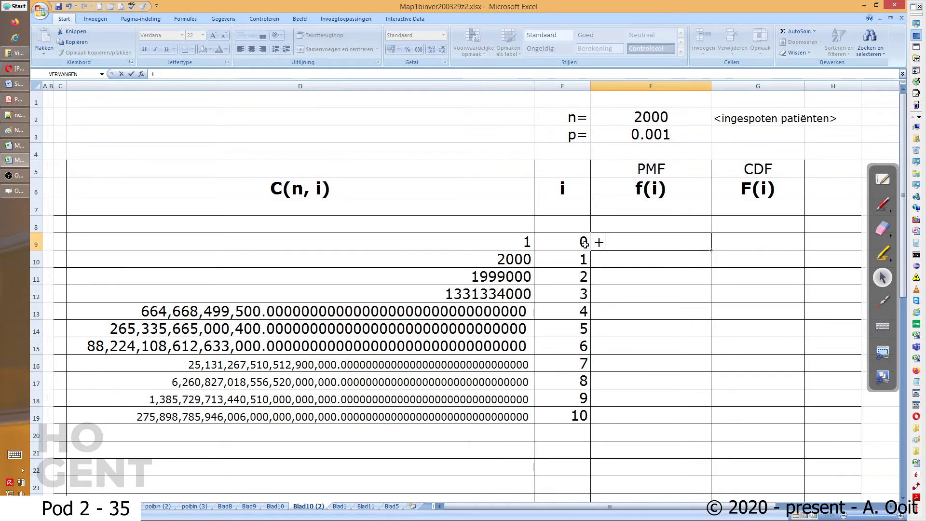
click(510, 241)
text(*)
click(632, 116)
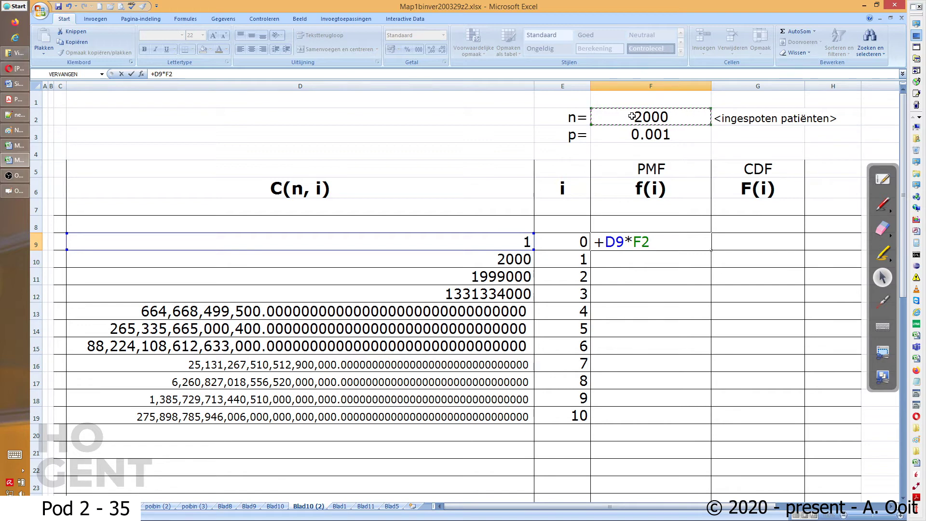
click(641, 133)
key(F4)
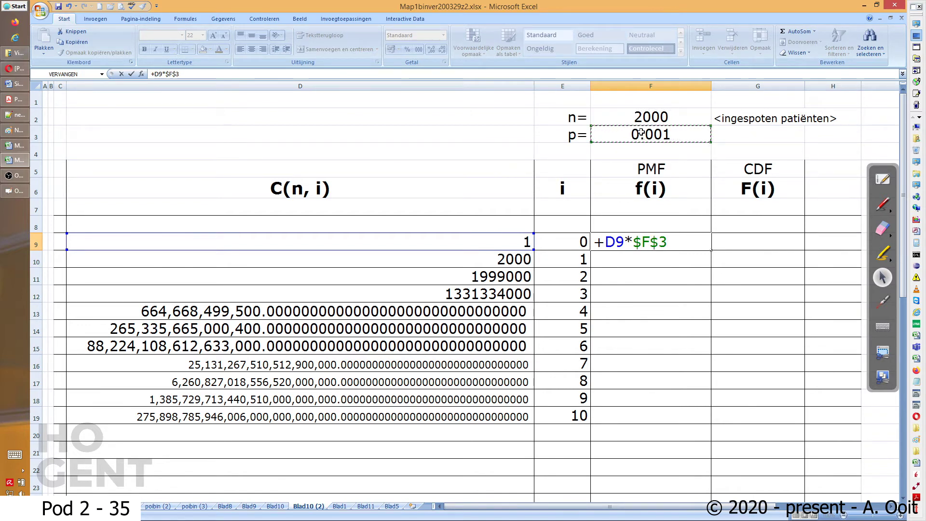
text(^)
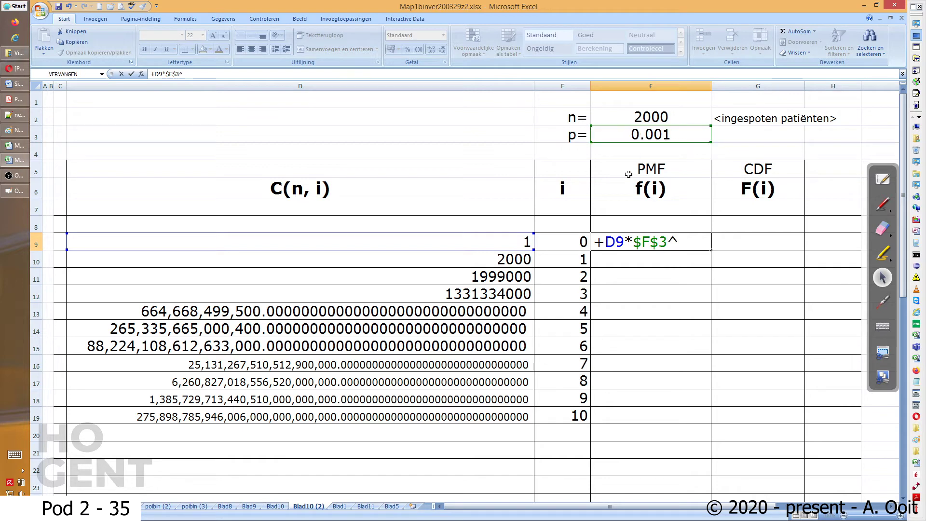
click(569, 247)
- Complete the F9 formula with the factor *(1-$F$3)^($F$2-E9), keeping the p and n references absolute
text(*(1-)
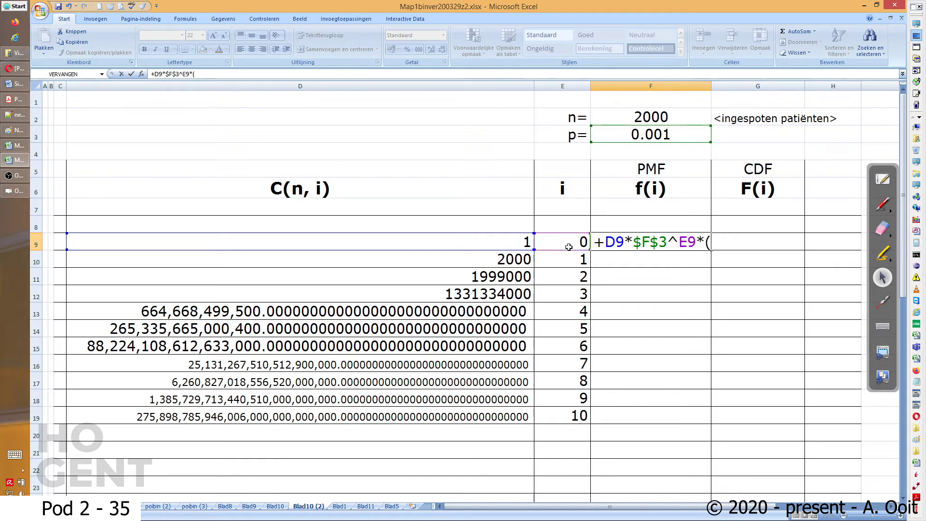
click(619, 133)
key(F4)
text()^()
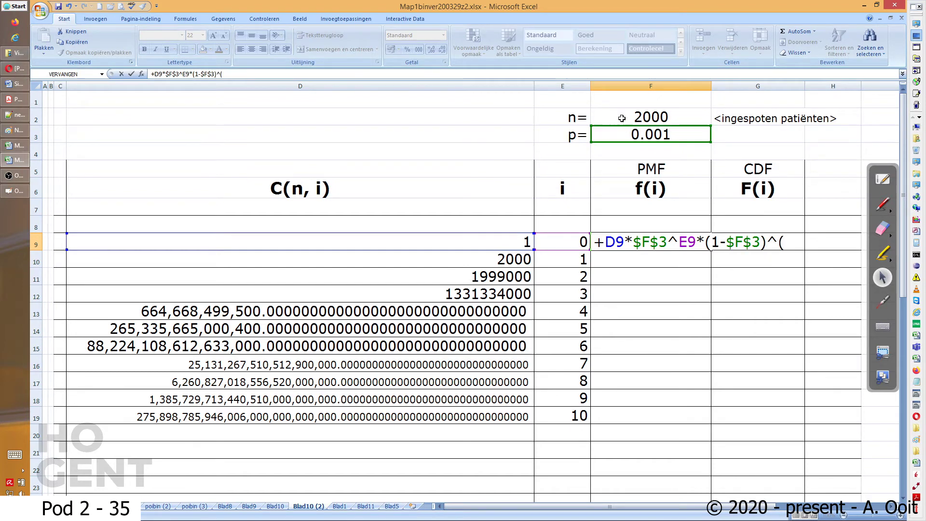
click(644, 116)
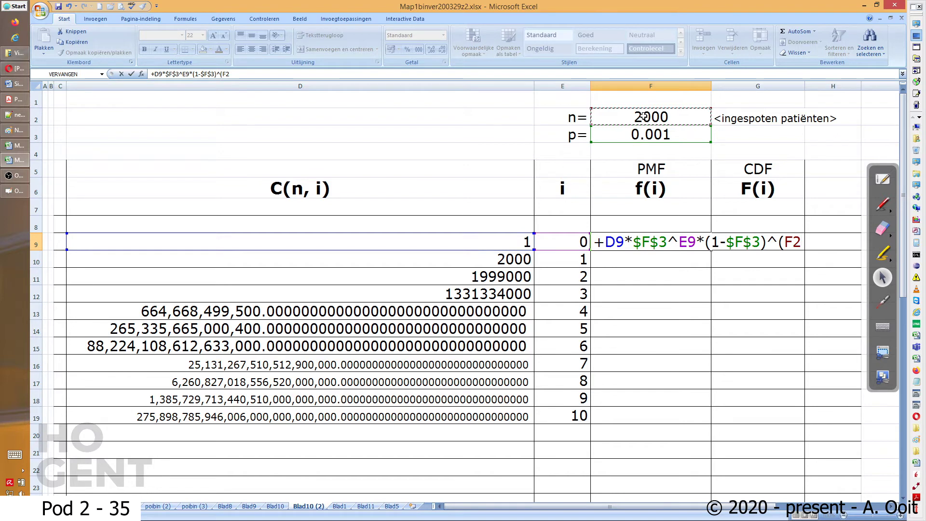
key(F4)
text(-)
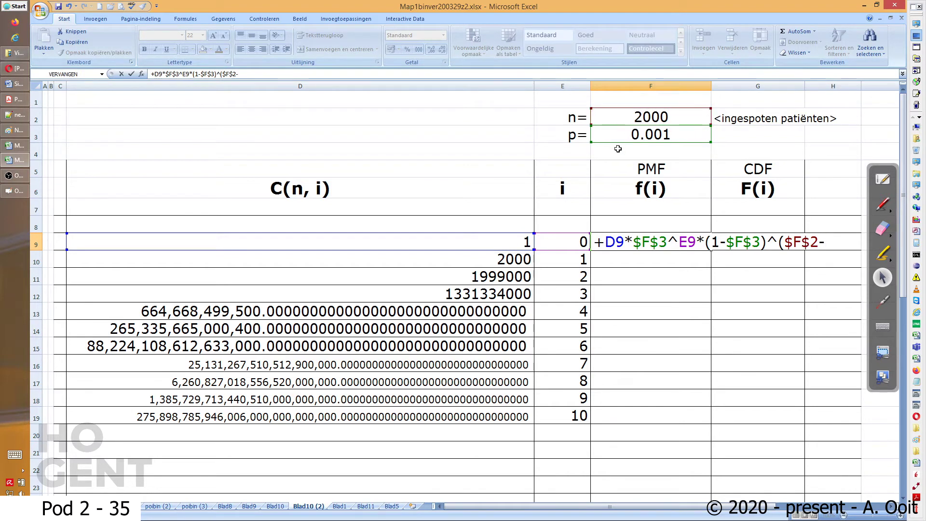
click(562, 241)
text())
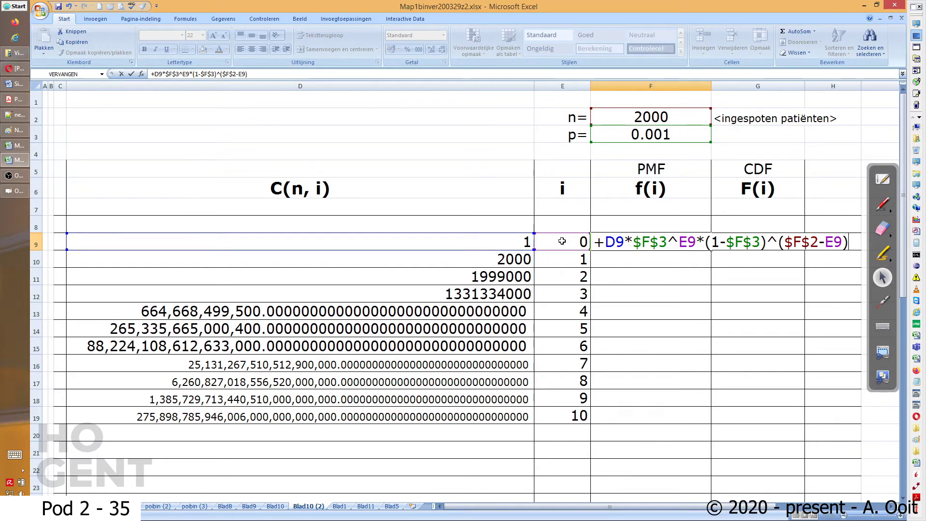
key(Return)
- Fill the F9 formula down through F19, and extend D19:F19 down through row 22
click(650, 241)
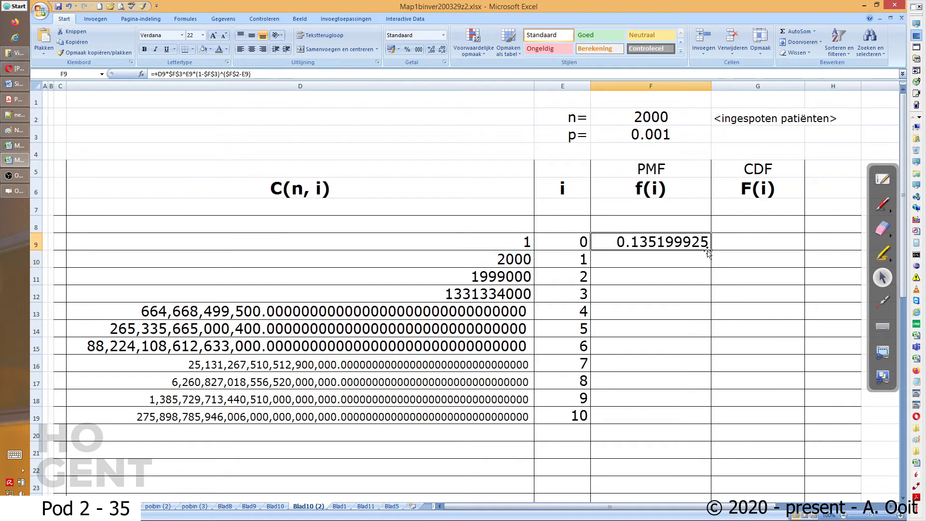
drag(710, 249, 715, 426)
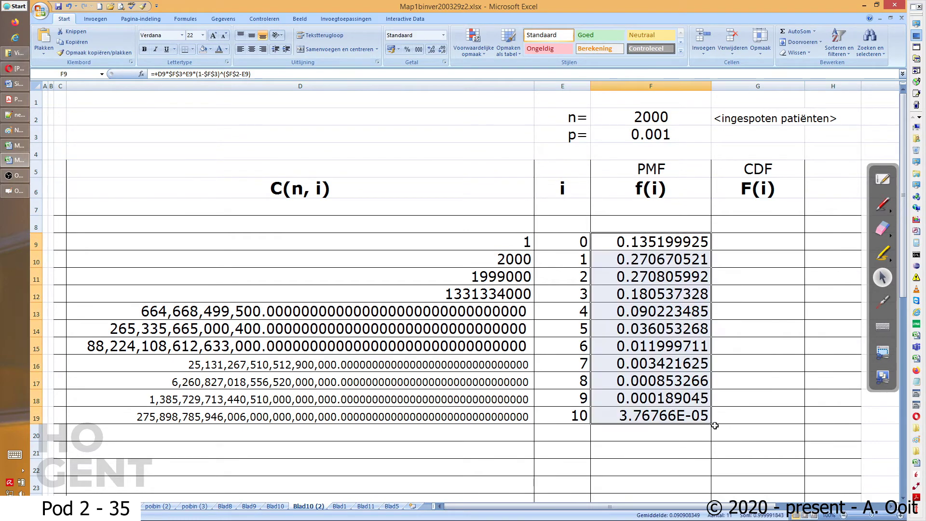
click(681, 417)
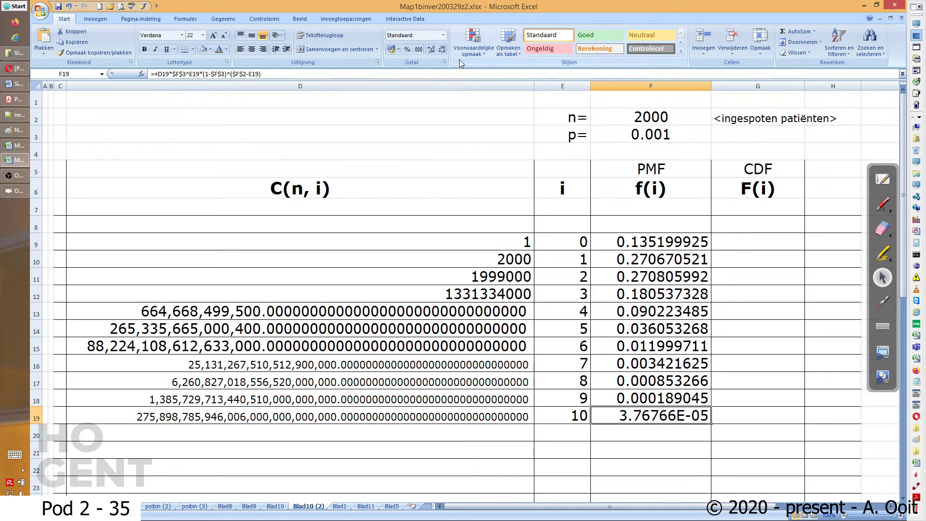
drag(366, 424, 712, 473)
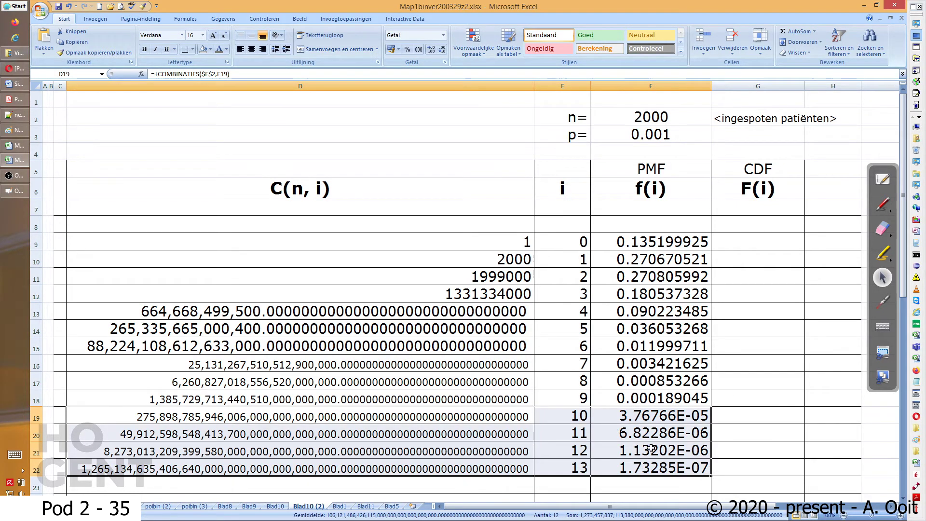
- Set the font size of the PMF values in F19:F22 to 16
drag(645, 419, 646, 467)
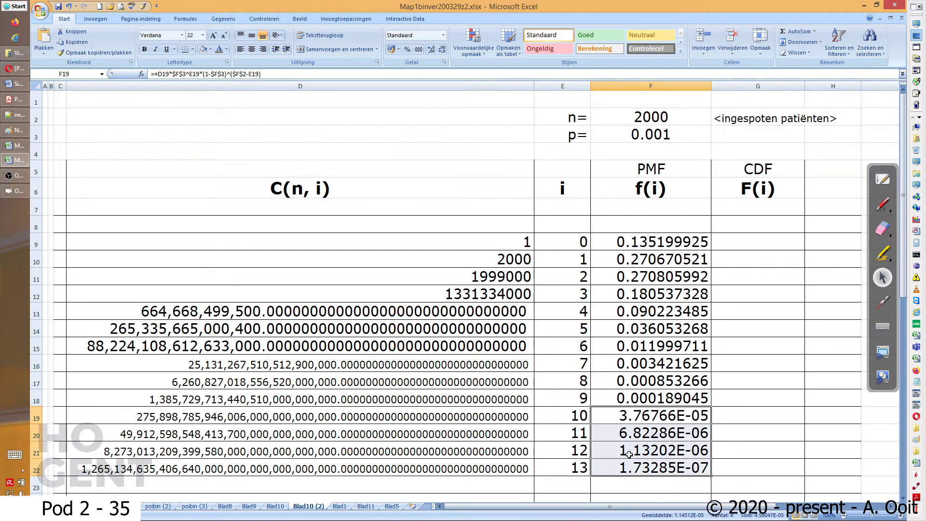
click(203, 35)
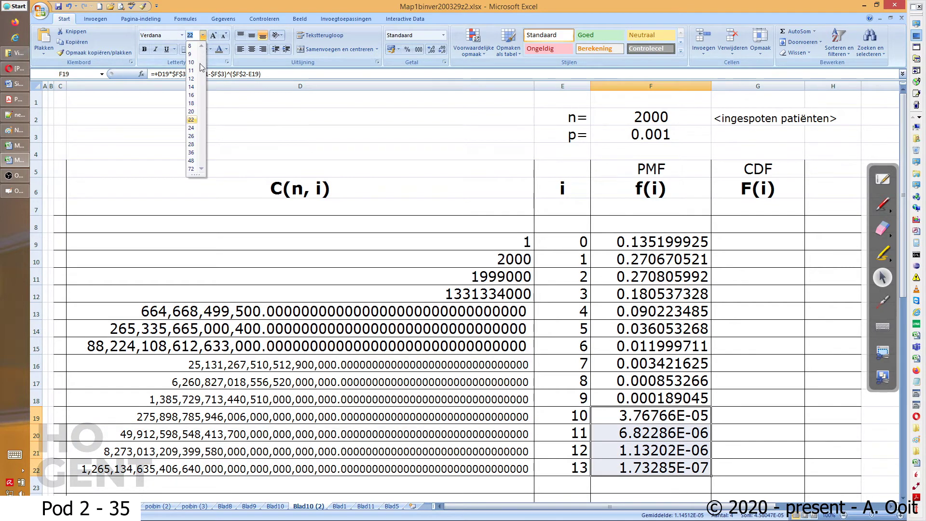
click(191, 95)
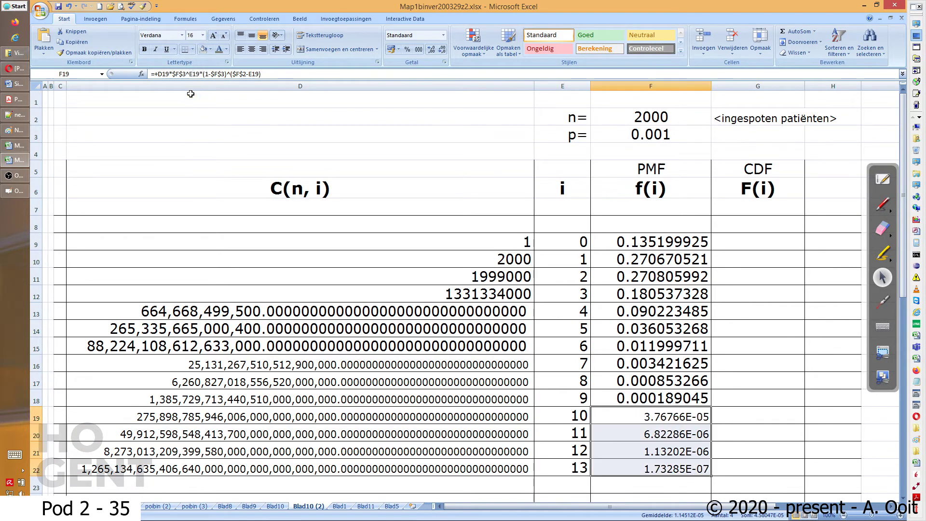
- Format F19:F22 as Getal with 30 decimals, a thousands separator and the last red style for negative numbers
click(444, 63)
click(232, 49)
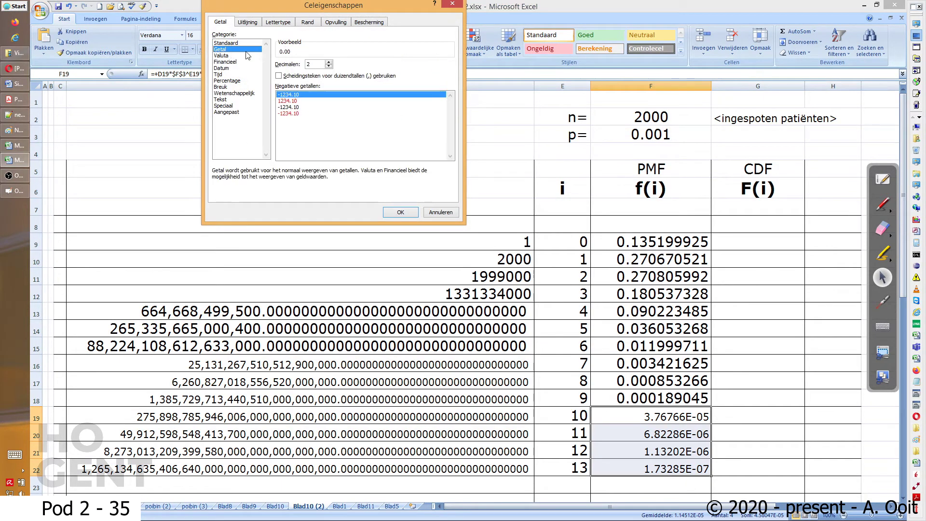
drag(328, 62, 328, 62)
click(279, 76)
click(311, 113)
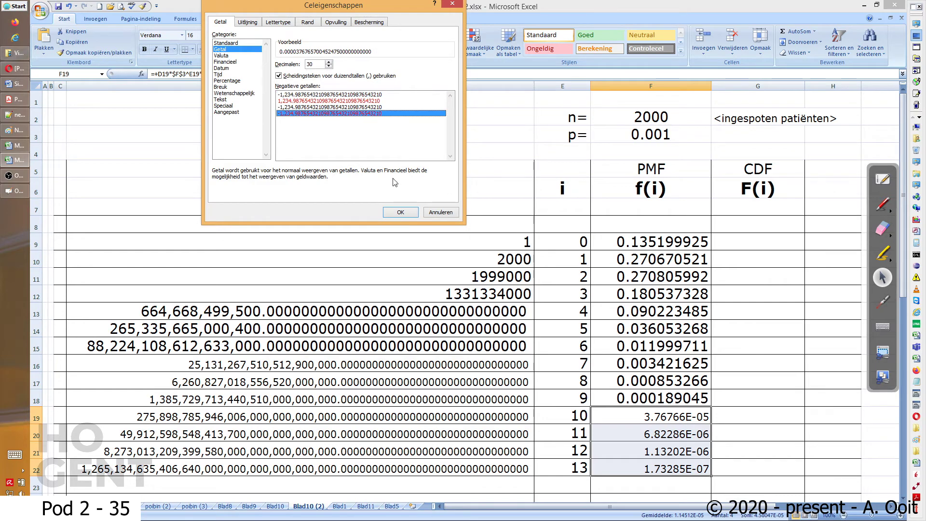
click(401, 214)
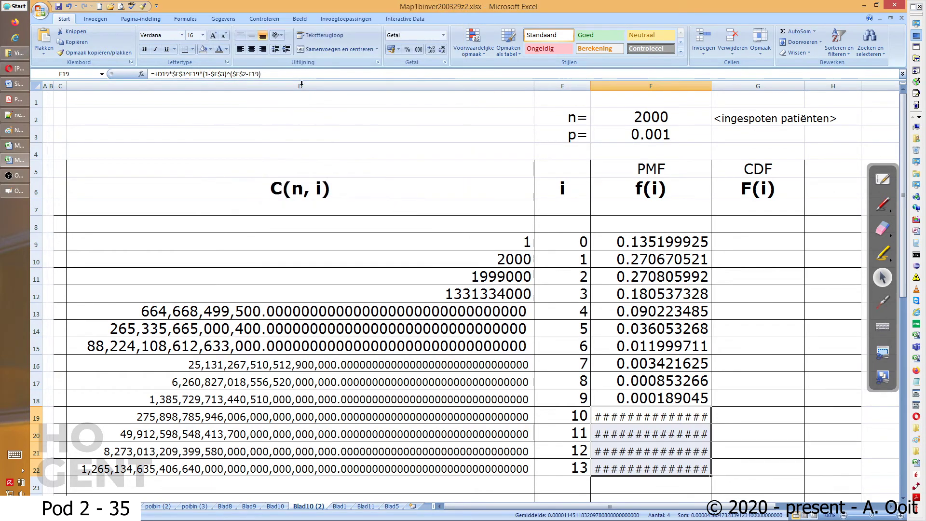
- Reduce the number format of F19:F22 to 14 decimals
click(445, 62)
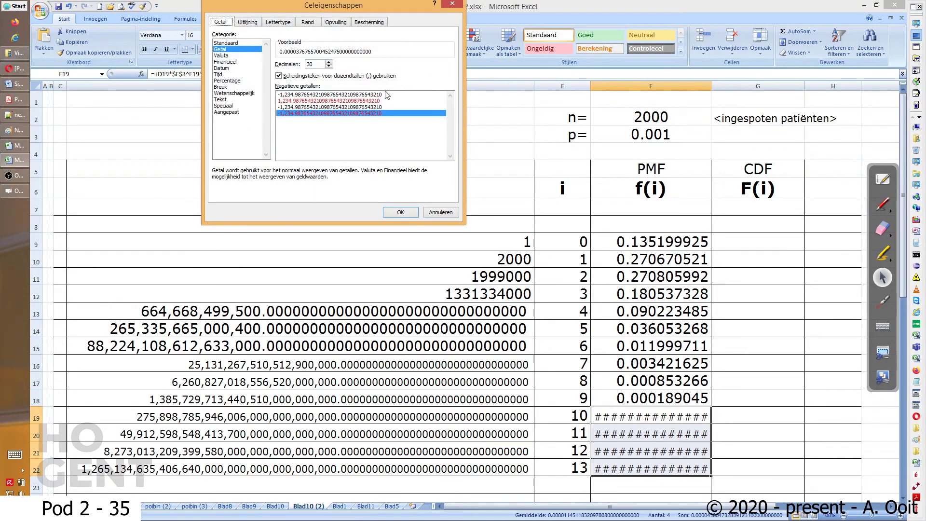
click(328, 65)
drag(329, 67, 329, 68)
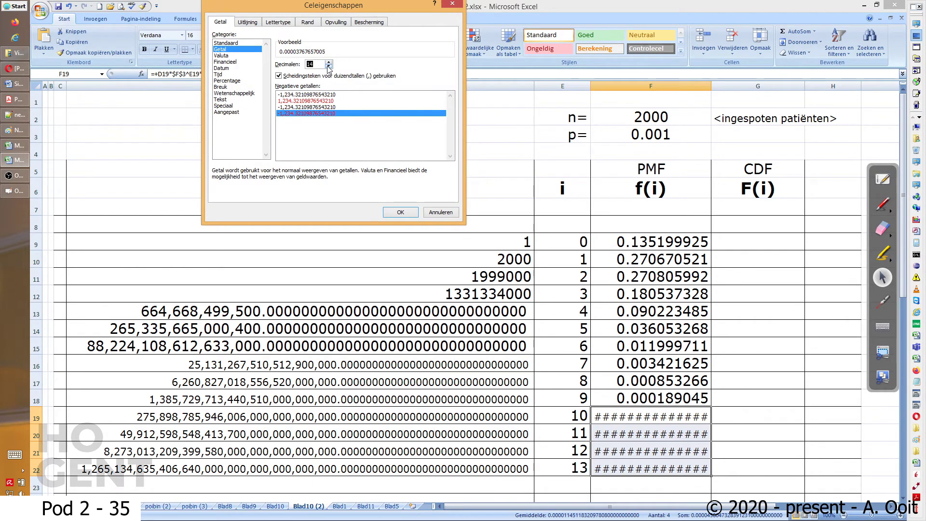
click(401, 213)
- Start the CDF column by entering +F9 in G9 and the cumulative formula +G9+F10 in G10
click(729, 246)
text(+)
key(Left)
key(Return)
text(+)
key(Up)
text(+)
key(Left)
key(Return)
- Fill the cumulative formula in G10 down through G22
click(741, 259)
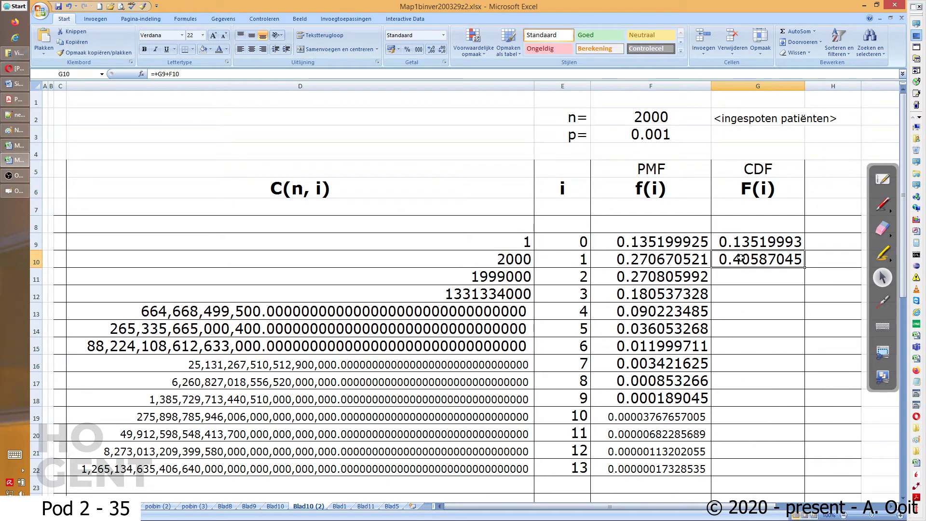
drag(805, 268, 792, 470)
scroll(770, 466, down, 3)
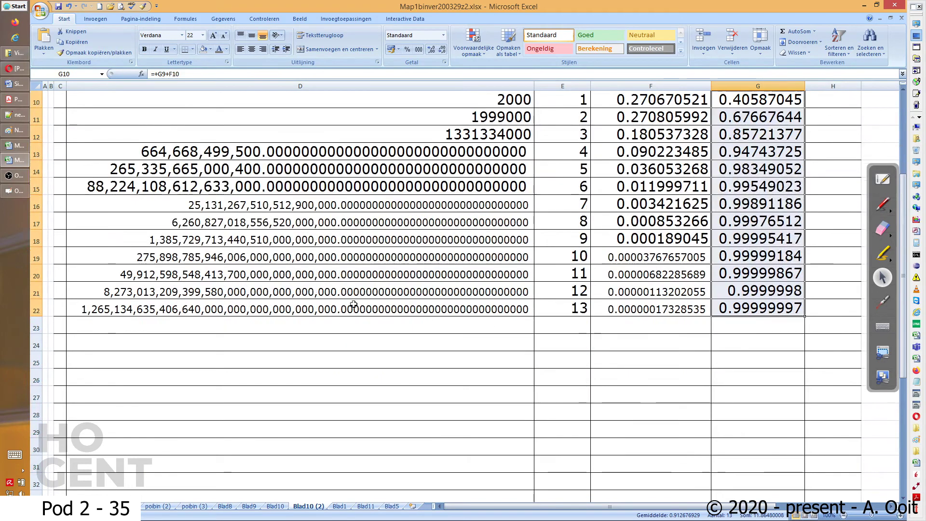
- Set the font size of D22 and F22 to 12
click(279, 304)
click(203, 36)
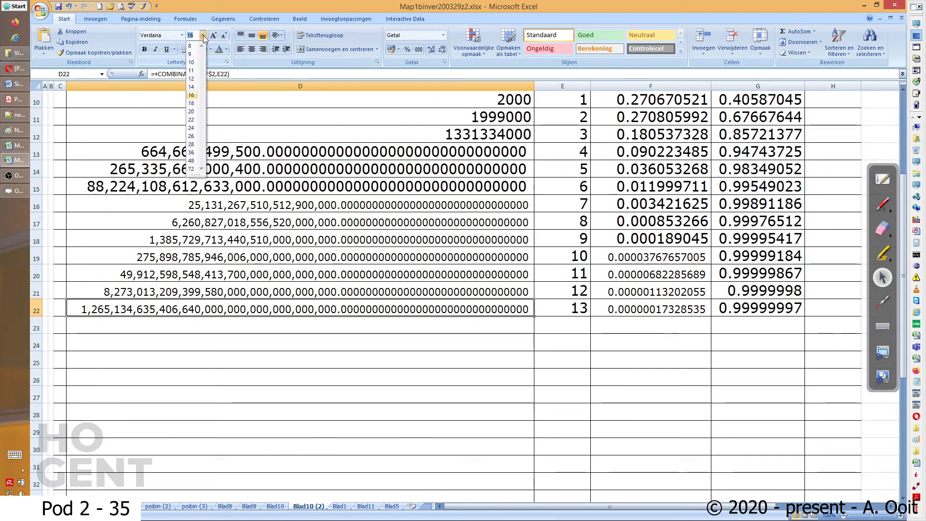
click(192, 79)
key(Right)
key(Right)
click(203, 35)
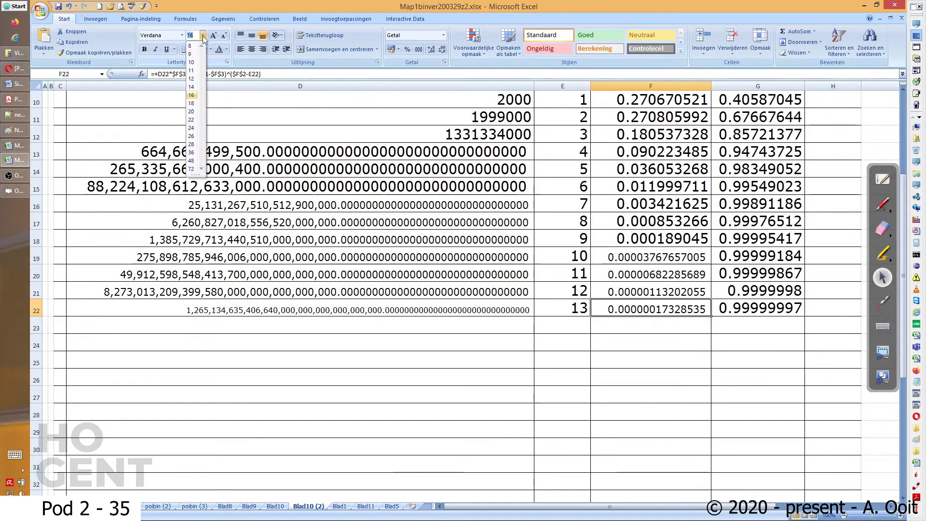
click(191, 79)
- Extend the table by filling D22:G22 down through row 26, and select F26
drag(408, 305, 806, 387)
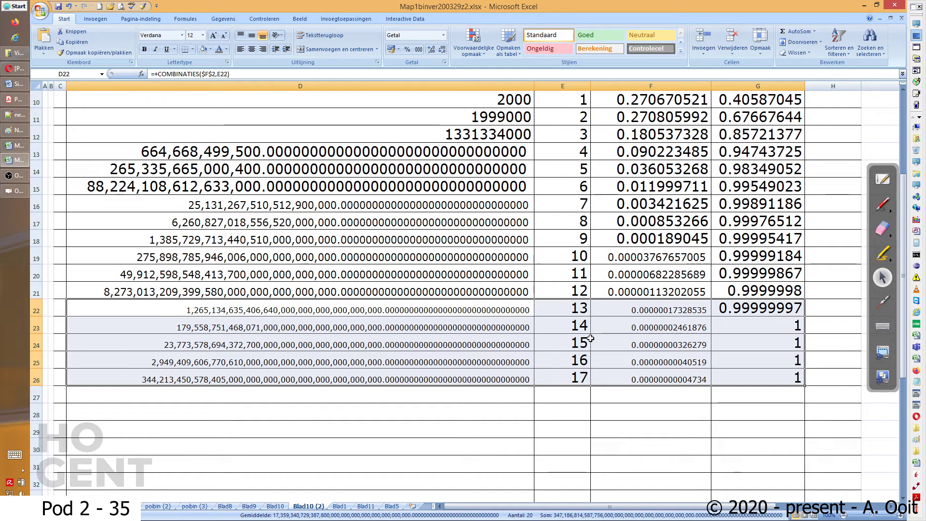
click(665, 377)
scroll(692, 335, up, 3)
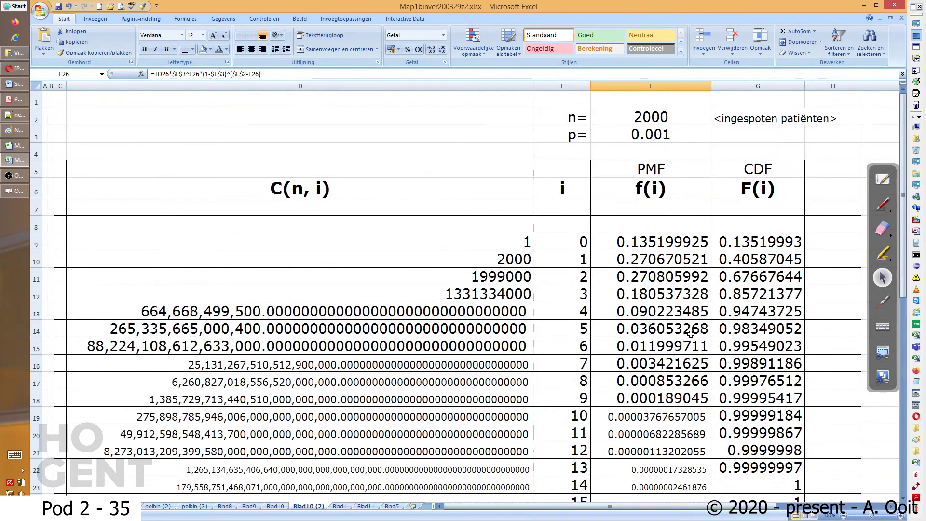
- Consult the handwritten derivation on Blad1, and on Blad10 (2) give E14 and G14 bold text with a light orange fill
click(340, 506)
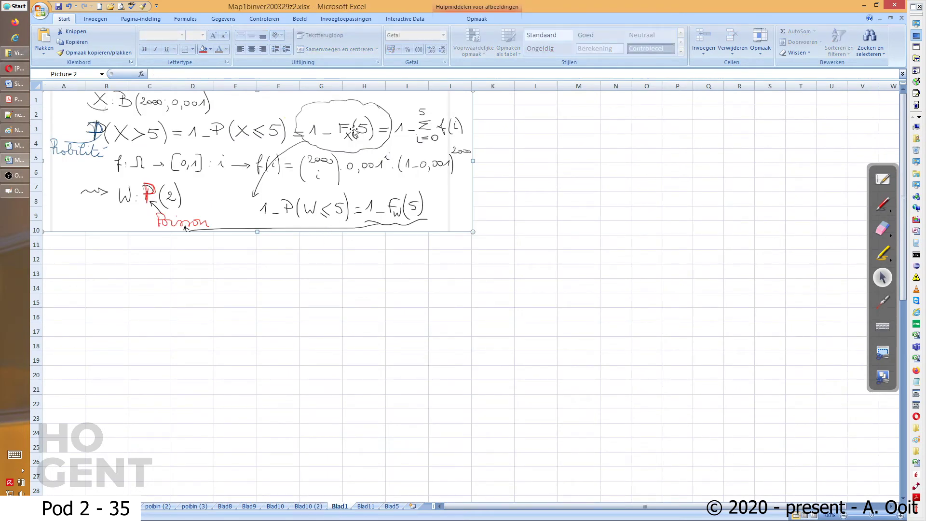
click(314, 505)
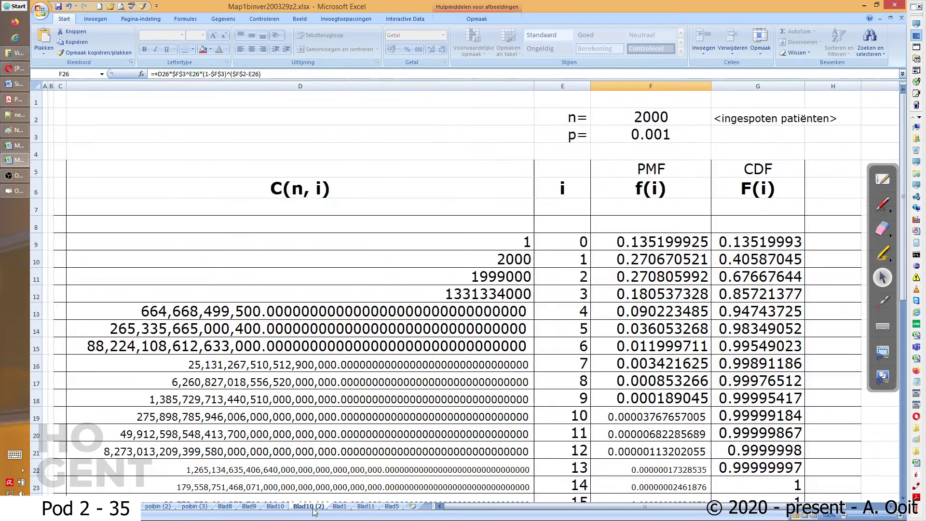
drag(554, 328, 579, 330)
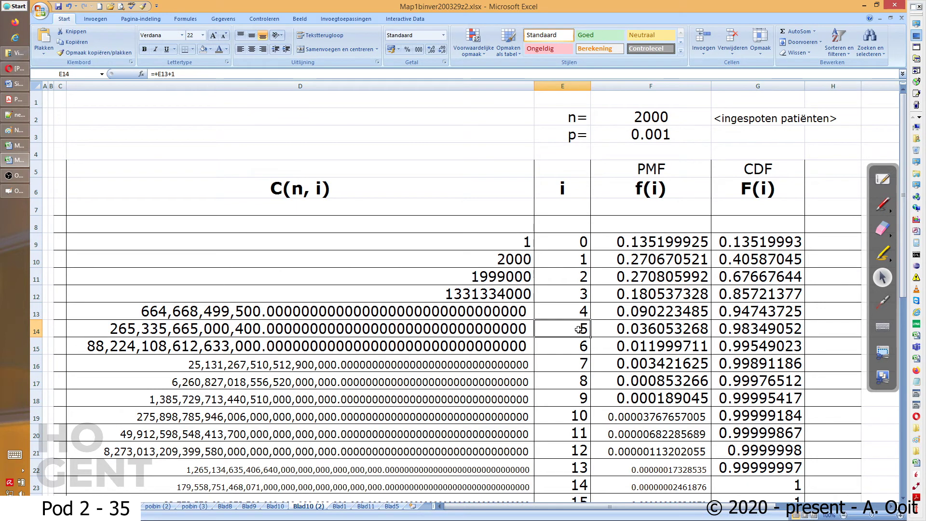
ctrl+click(721, 328)
click(144, 48)
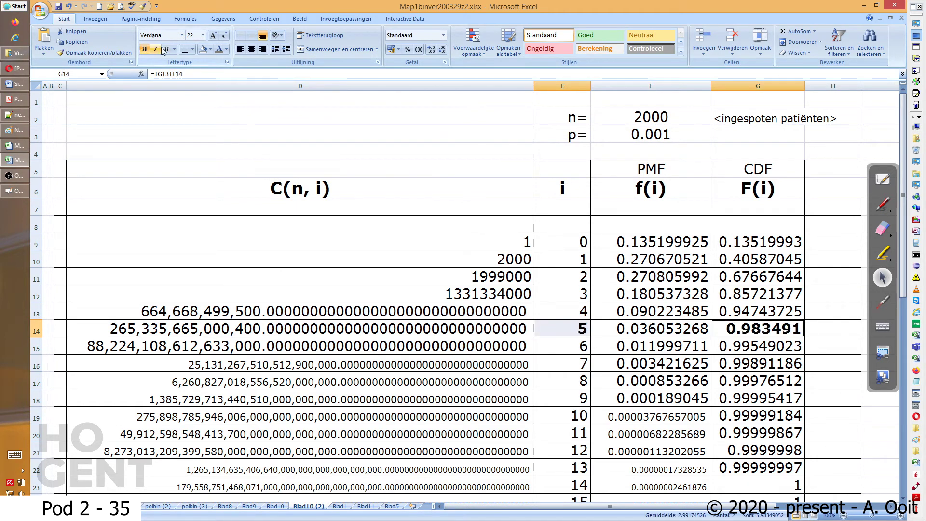
click(211, 49)
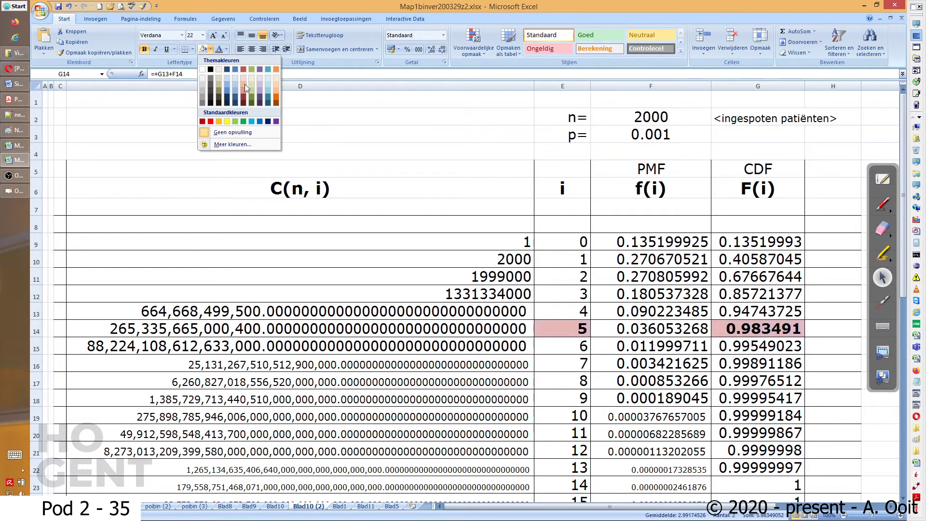
click(273, 88)
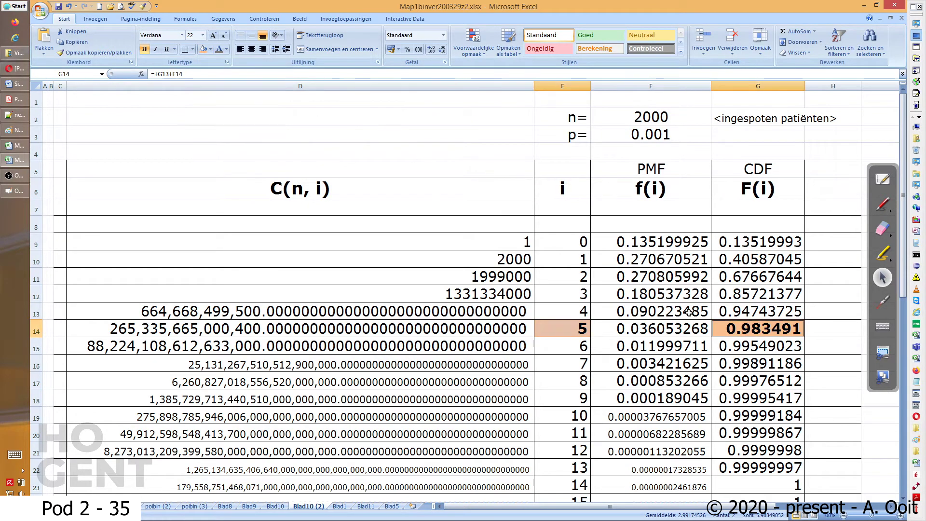
scroll(878, 499, right, 5)
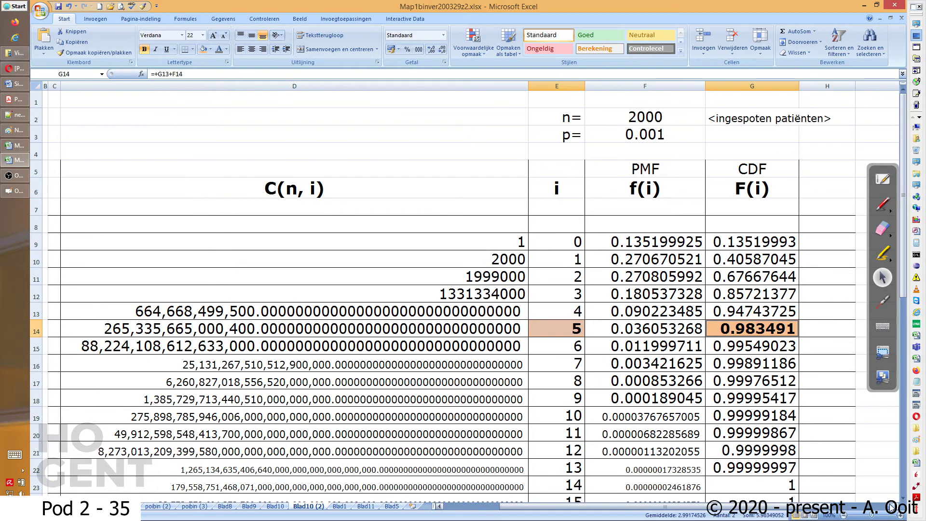
scroll(641, 494, left, 5)
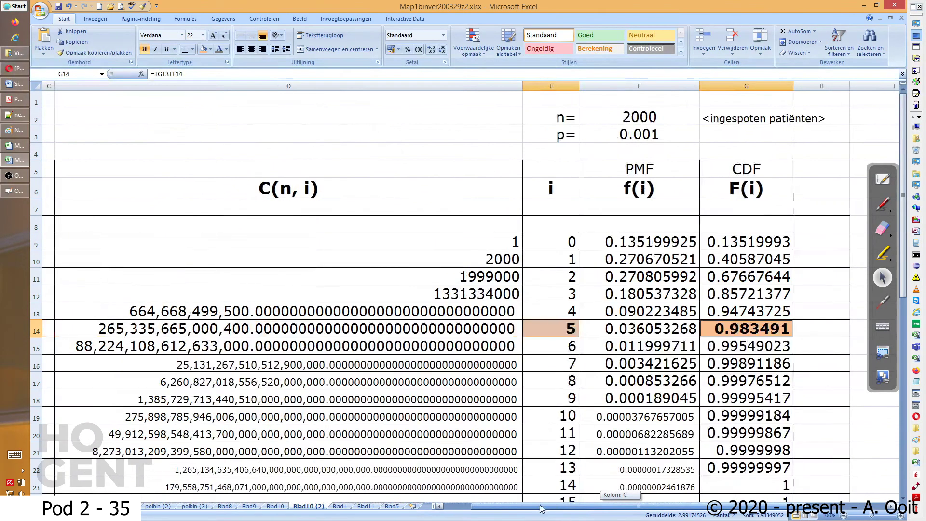
- In J14, compute the complement of the cumulative probability for i = 5 with the formula +1-G14
drag(432, 86, 587, 86)
click(448, 326)
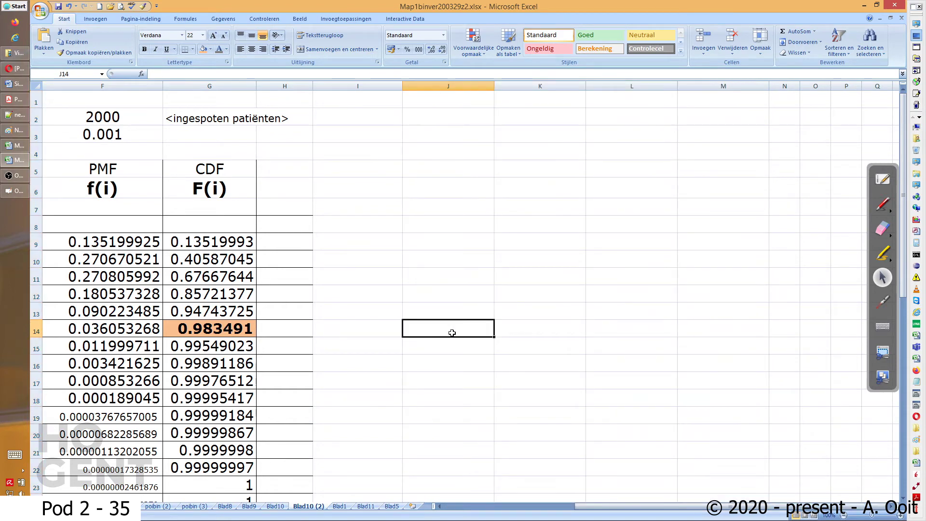
text(+1)
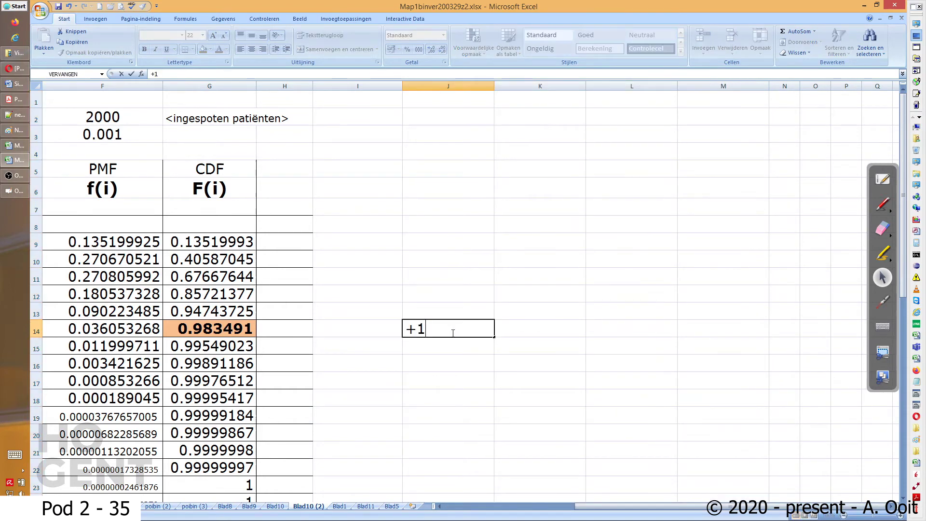
text(-)
click(241, 332)
key(Return)
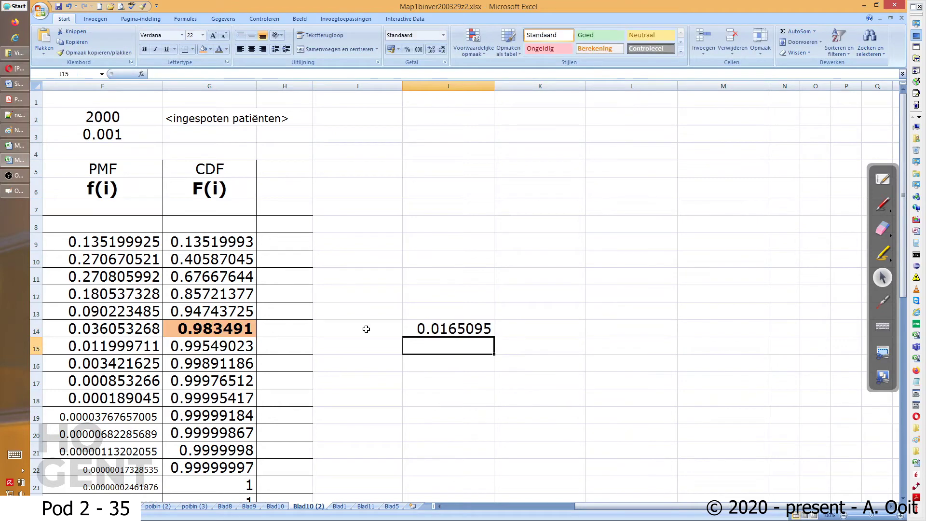
- Convert J14 to a percentage in K14 with +J14*100 and show the result to four decimals
click(507, 328)
text(+)
click(453, 328)
text(*100)
key(Return)
click(515, 329)
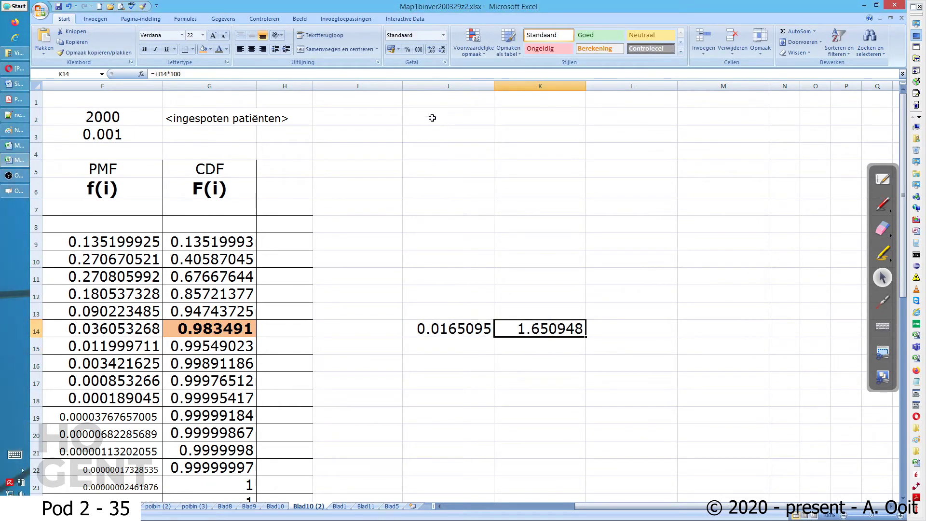
click(441, 50)
click(442, 50)
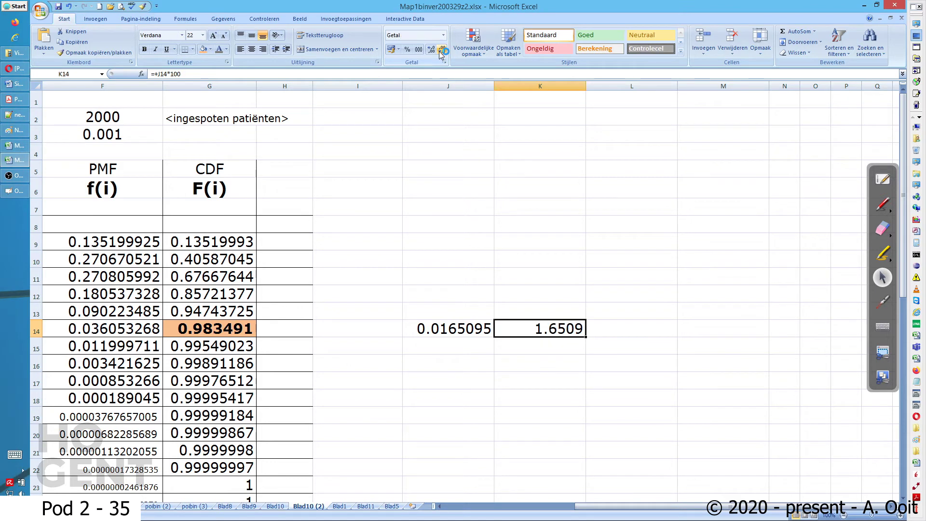
- Label the percentage in L14 with the unit text <%>
click(610, 330)
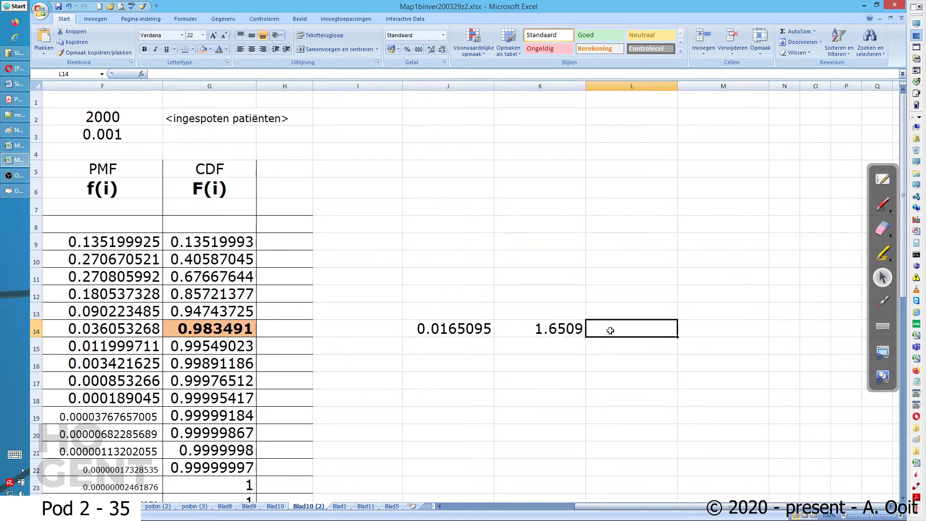
text(<%>)
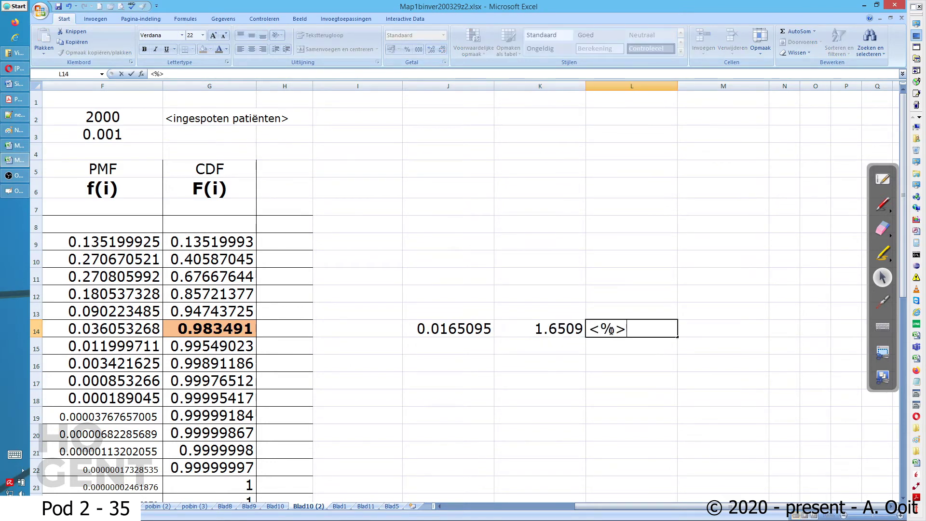
key(Return)
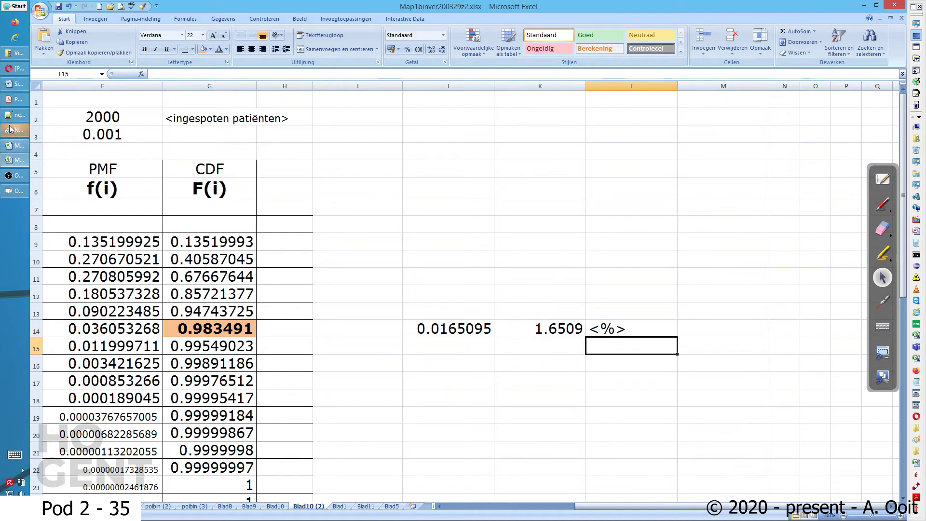
- Check the whiteboard derivation, return to the sheet and begin a BINOMIALE.VERD formula in J16 with 5 as the number of successes
click(883, 179)
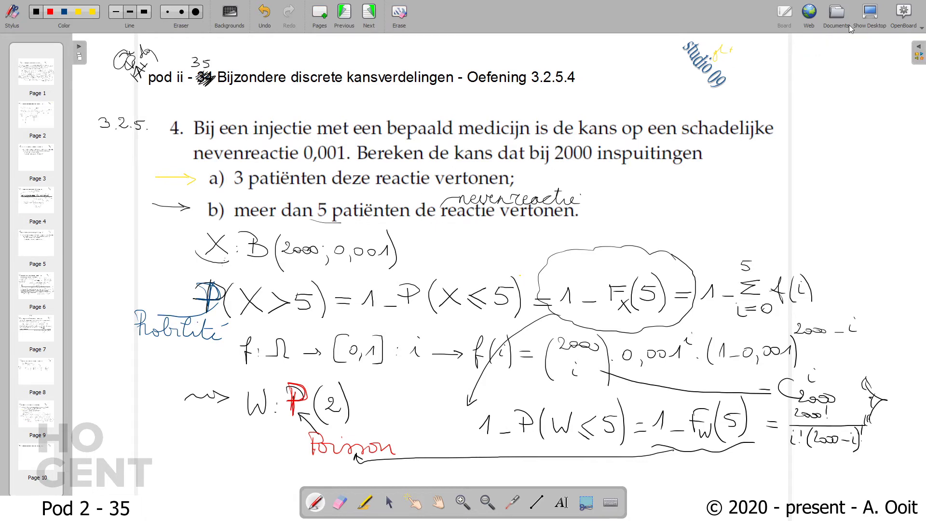
click(870, 14)
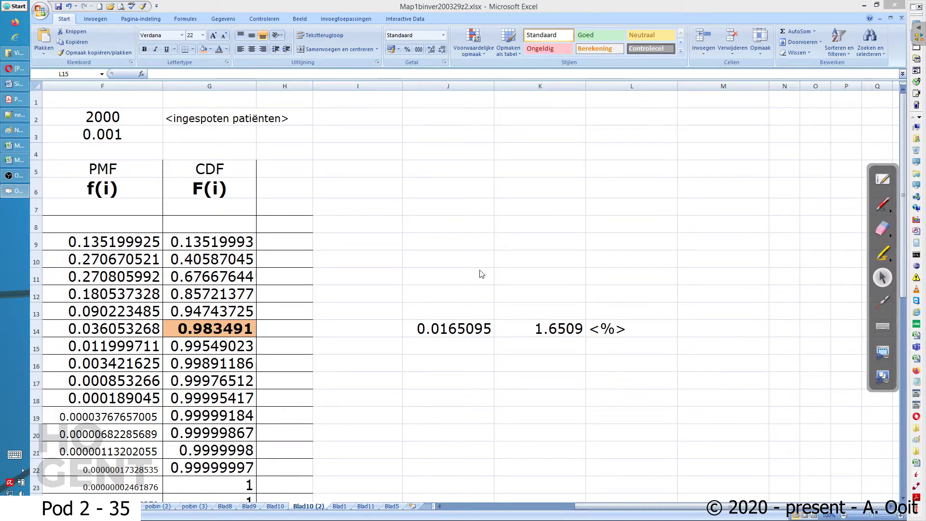
click(432, 365)
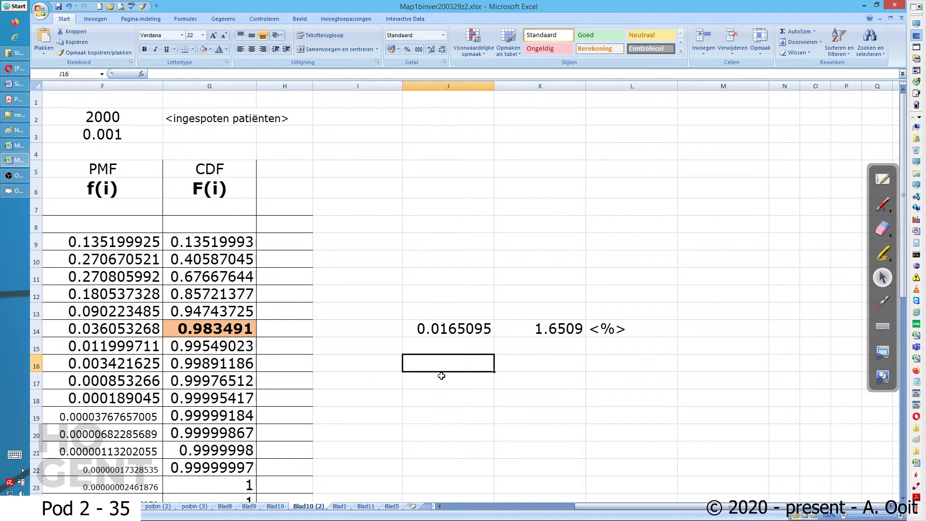
text(+bin)
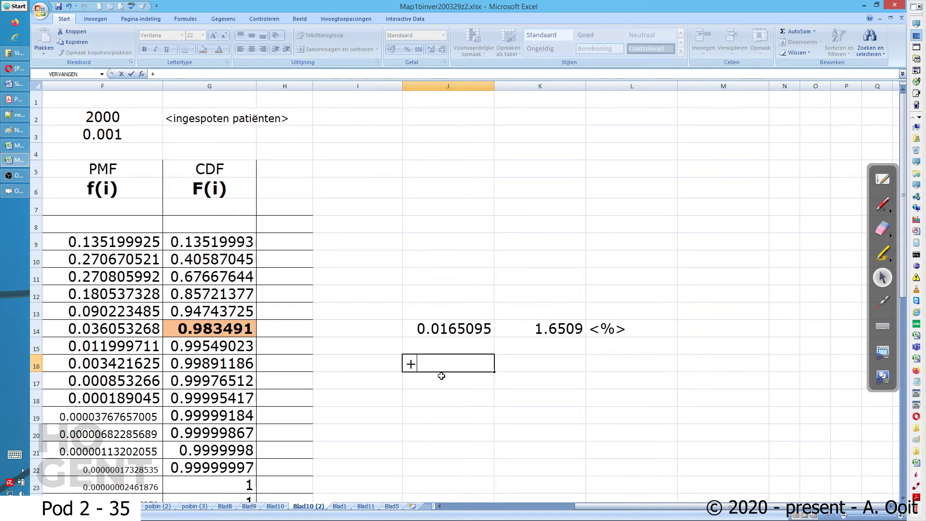
key(Down)
key(Down)
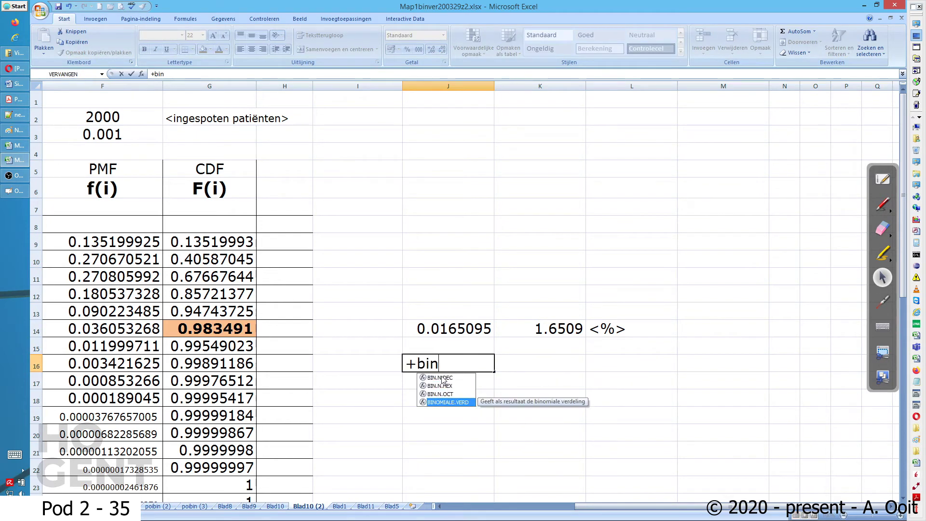
key(Tab)
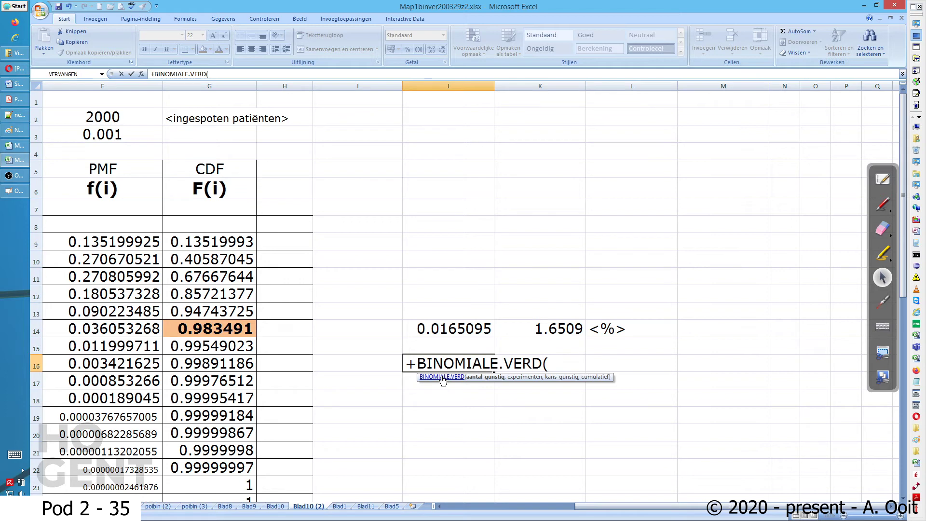
text(5,)
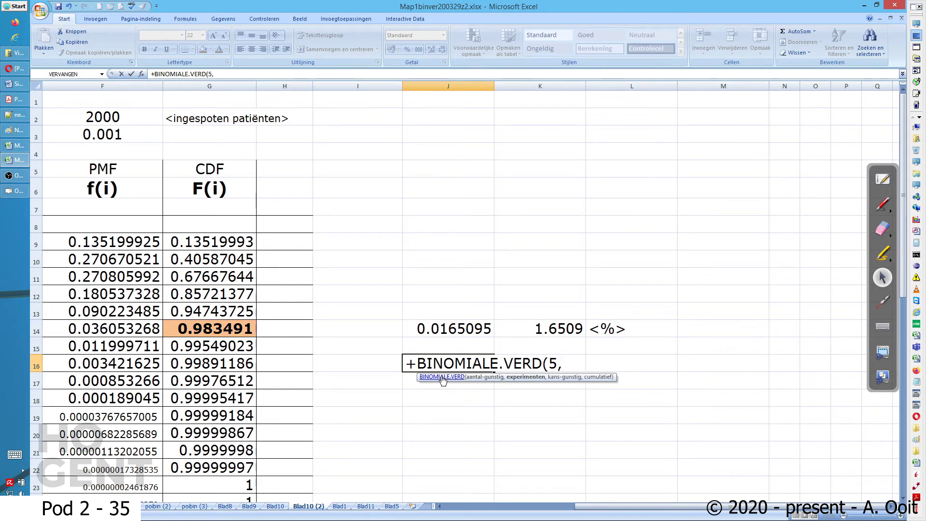
text(2000)
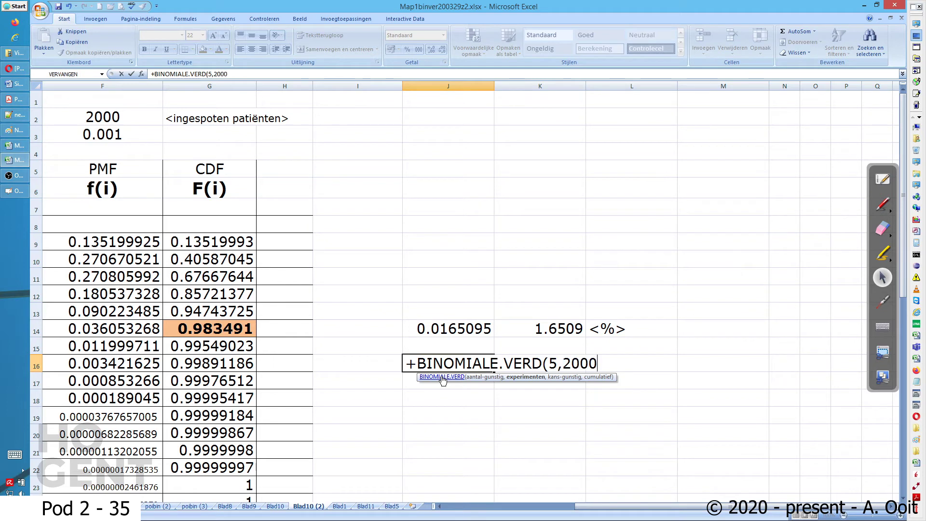
text(,)
text(0.00)
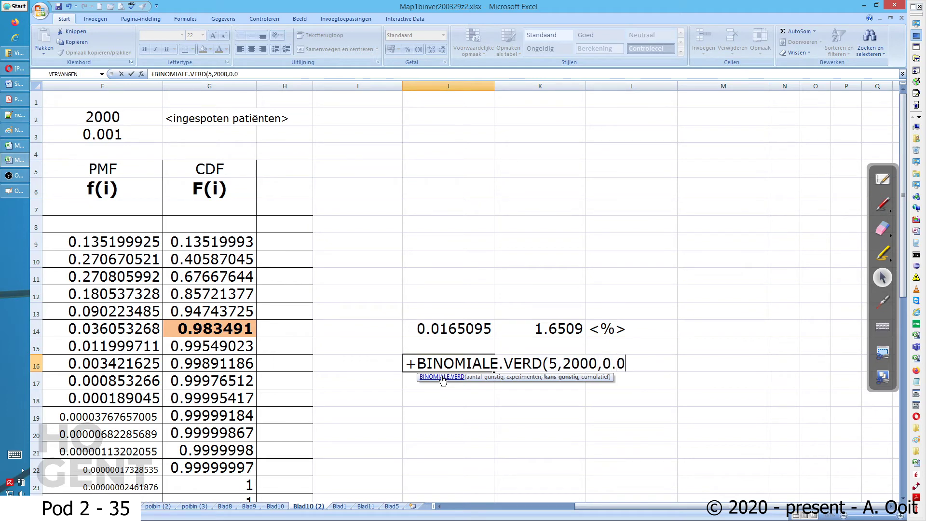
key(BackSpace)
key(BackSpace)
key(BackSpace)
key(BackSpace)
key(BackSpace)
key(BackSpace)
key(BackSpace)
key(BackSpace)
key(BackSpace)
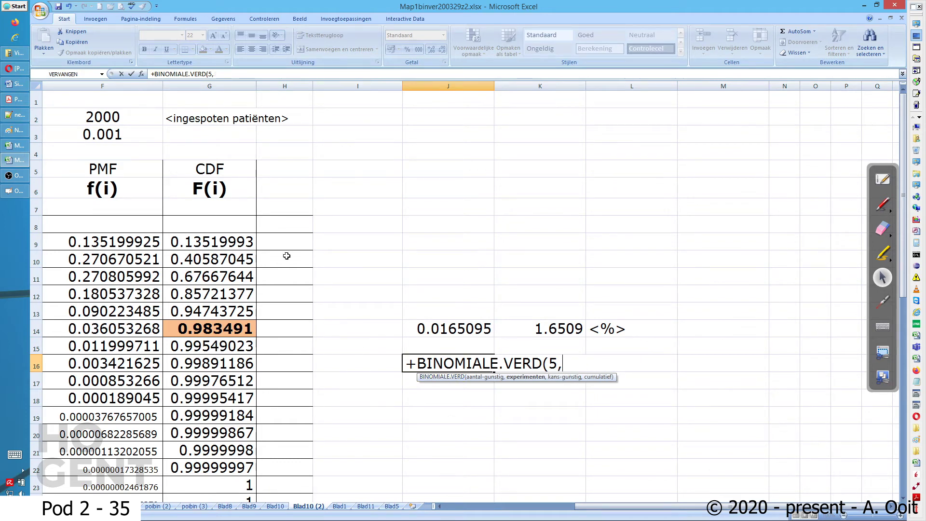
- Complete the J16 formula with F2 as the experiments, F3 as the success probability and waar for cumulative
click(135, 114)
text(,)
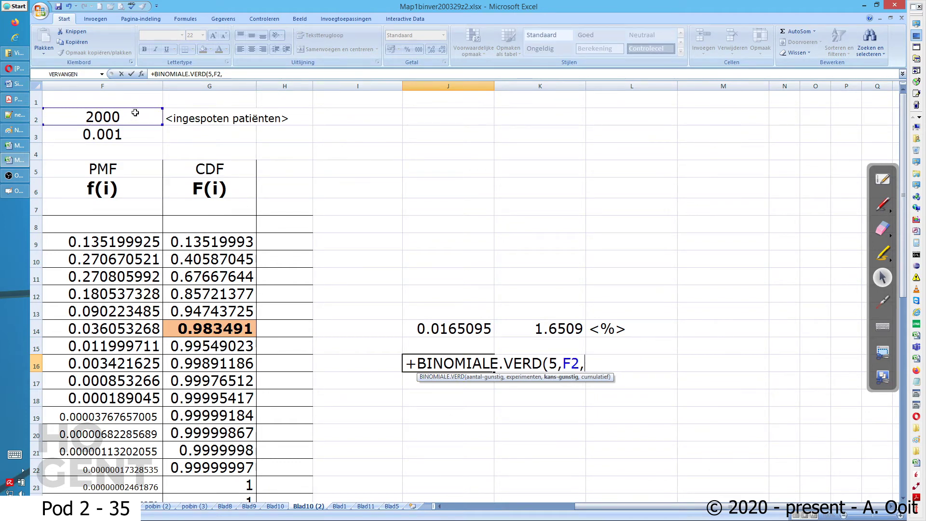
click(110, 134)
text(,)
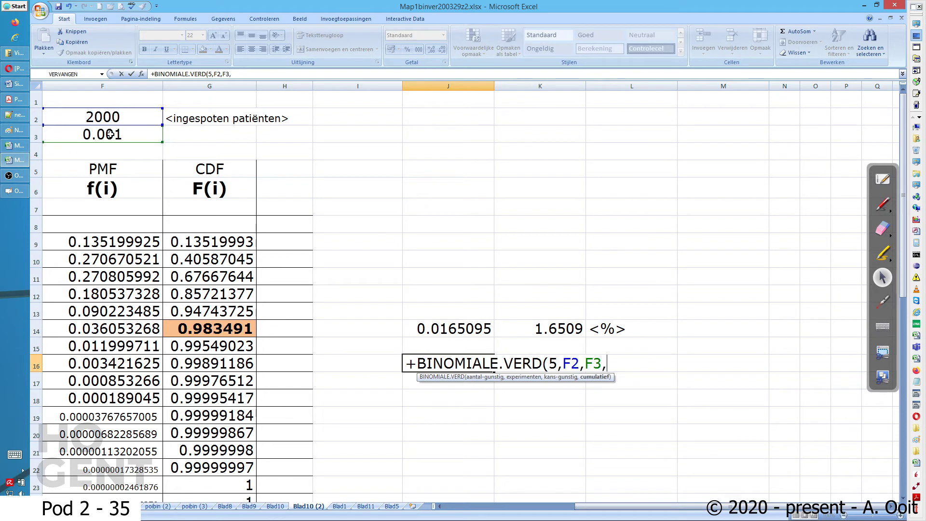
text(waar))
key(Return)
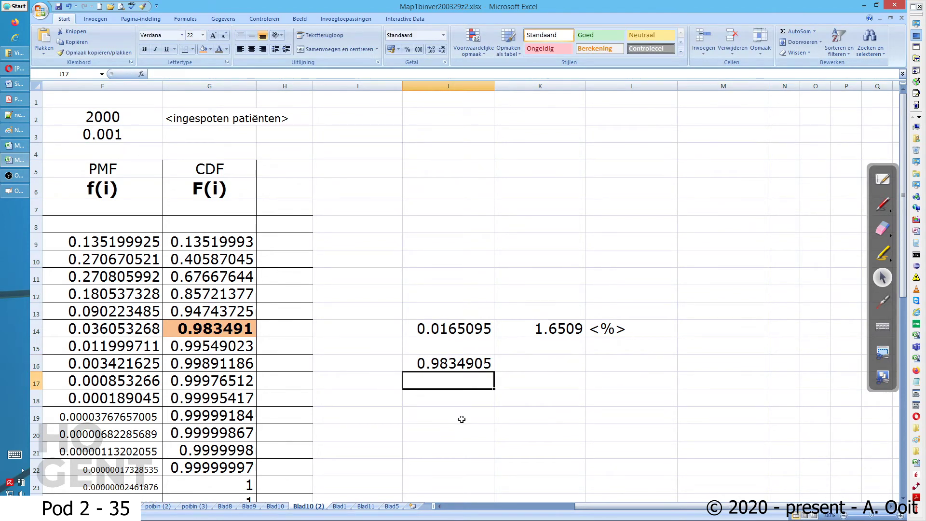
- In J17, compute the complement of the built-in cumulative result with the formula +1-J16
click(228, 329)
click(457, 384)
text(+1-)
click(446, 363)
key(Return)
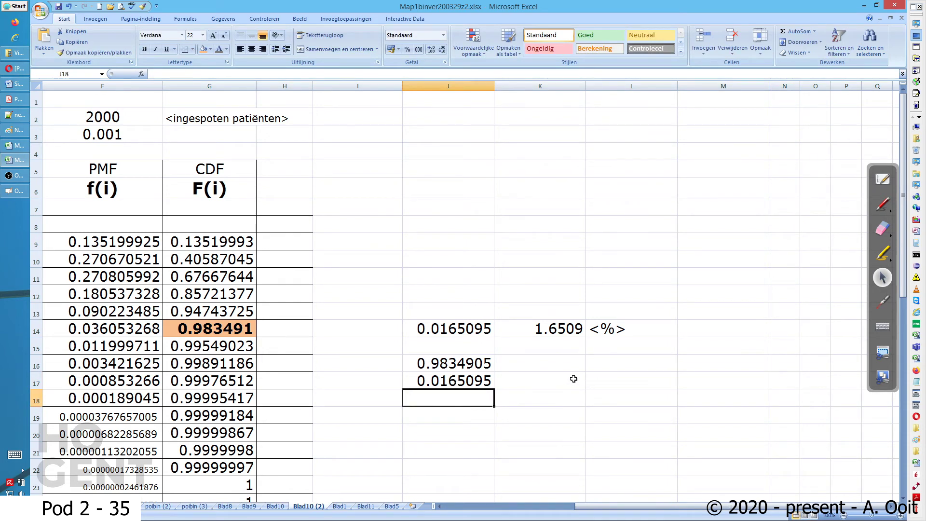
- Copy the percentage formula and unit label from K14:L14 into K17:L17, and select J19
drag(535, 331, 594, 332)
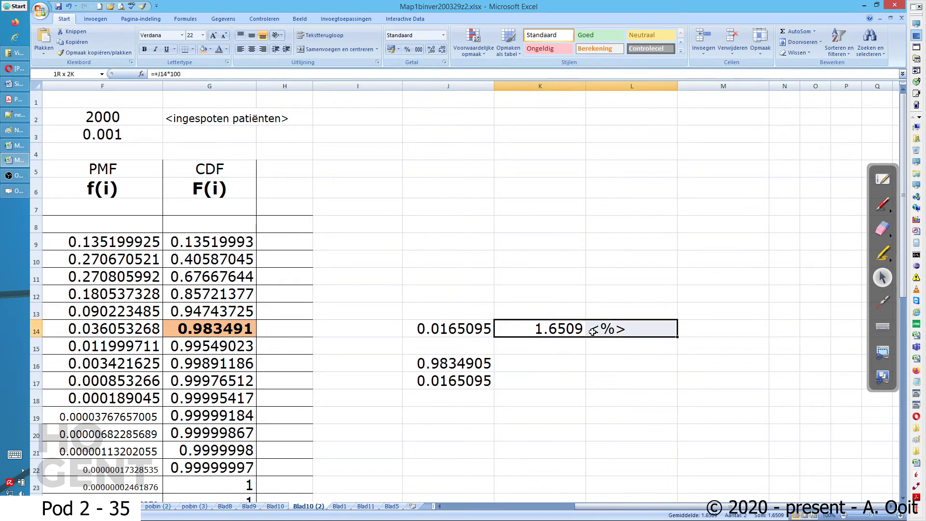
key(ctrl+c)
click(560, 381)
key(ctrl+v)
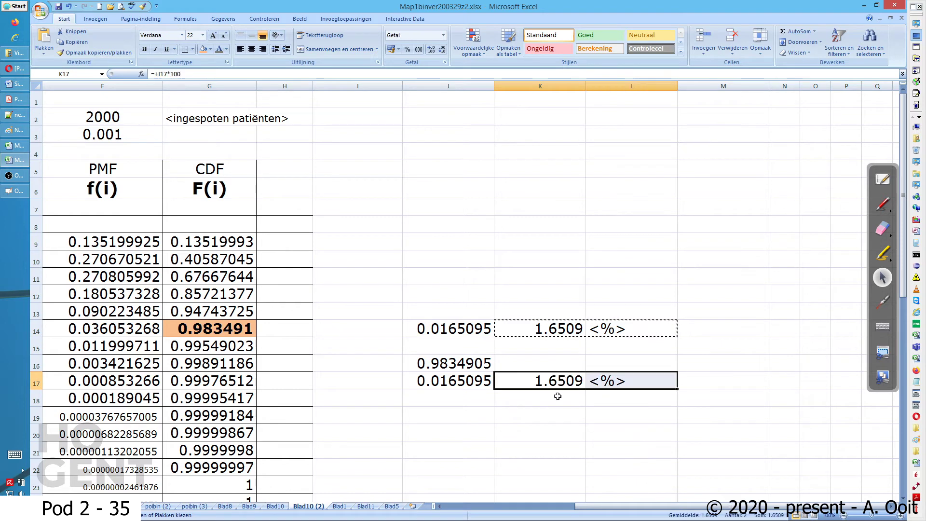
click(461, 416)
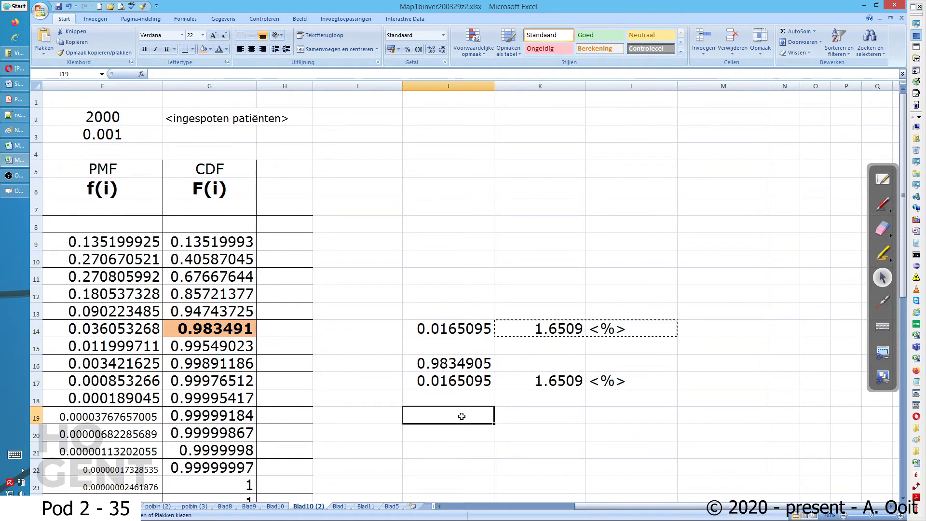
- Consult the Poisson approximation W: P(2) on the whiteboard, return to the sheet and clear the copy marker
click(886, 182)
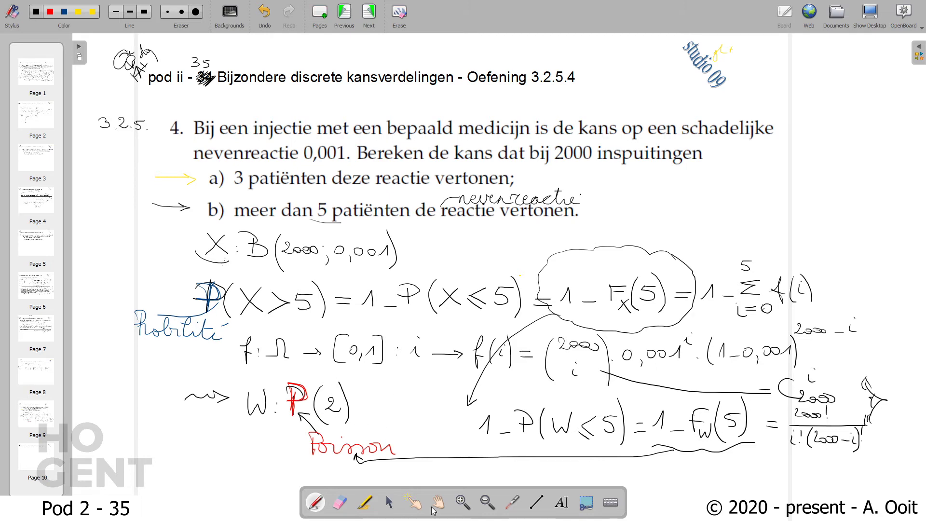
mouse_move(339, 391)
mouse_down()
mouse_move(367, 383)
mouse_move(386, 393)
mouse_move(382, 385)
mouse_up()
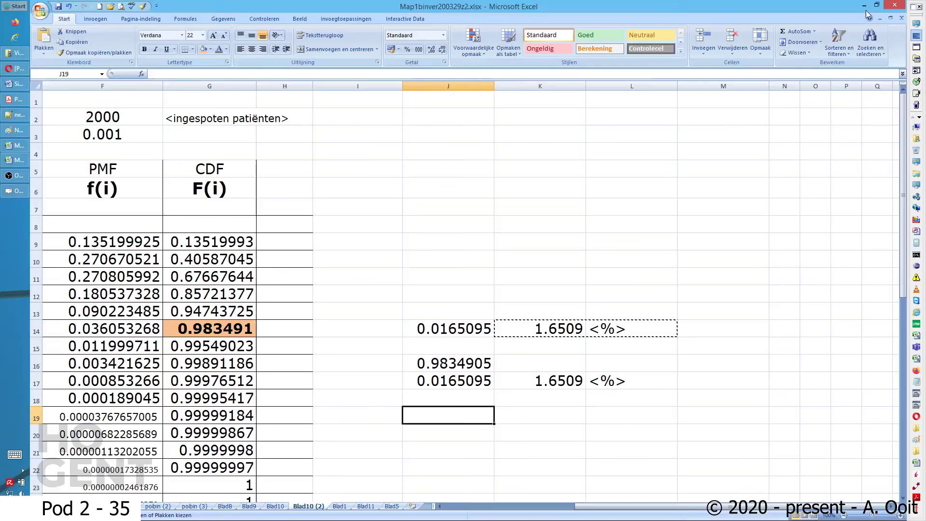
click(870, 13)
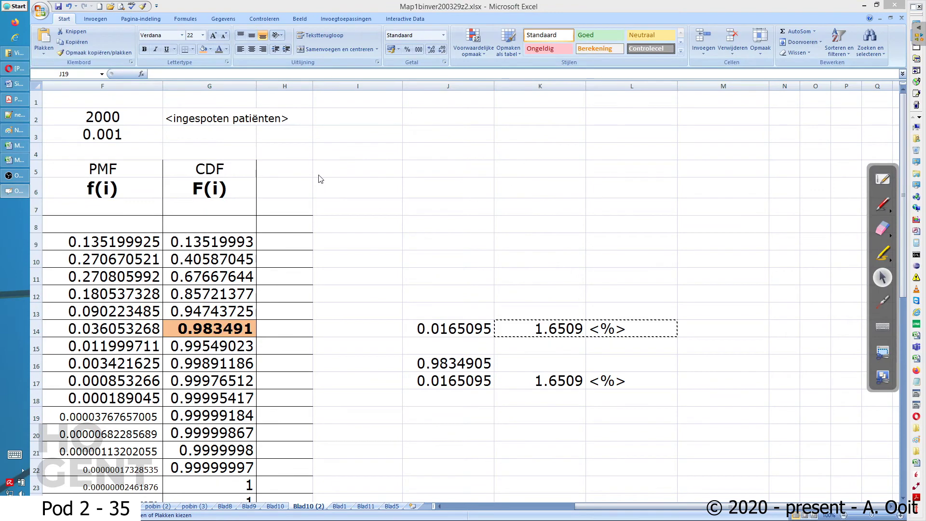
click(535, 357)
key(Escape)
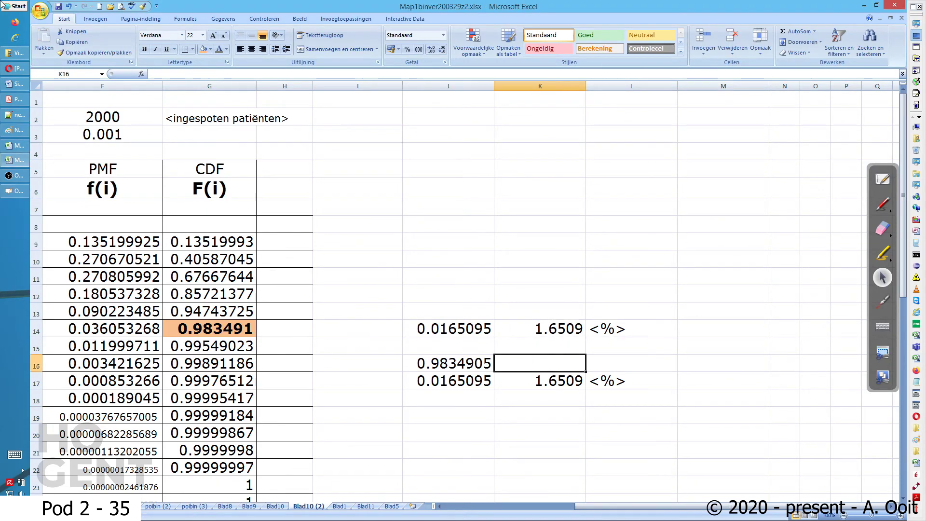
- Look up λ = 2.0 and x = 5 in the browser's Poisson cumulative table, examine its formula, and return to Excel's J19
click(10, 70)
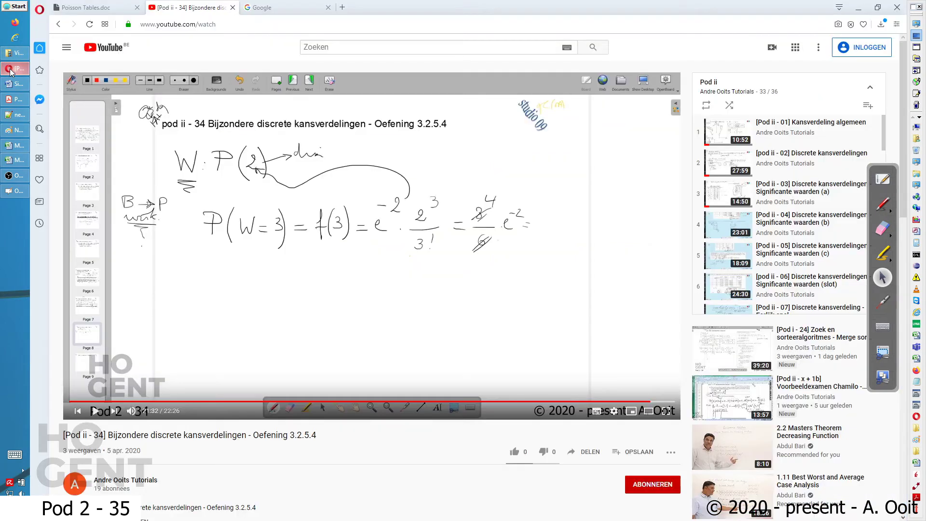
click(88, 8)
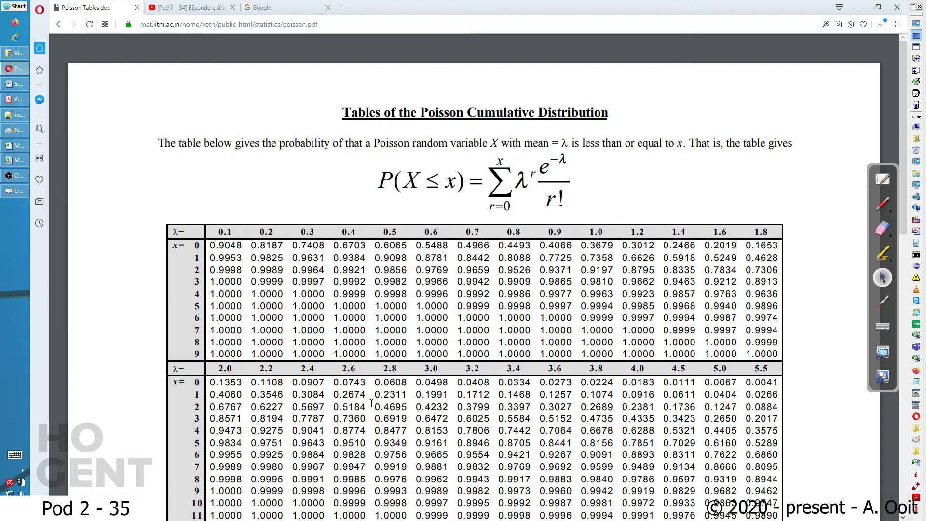
drag(234, 368, 216, 369)
scroll(254, 315, down, 1)
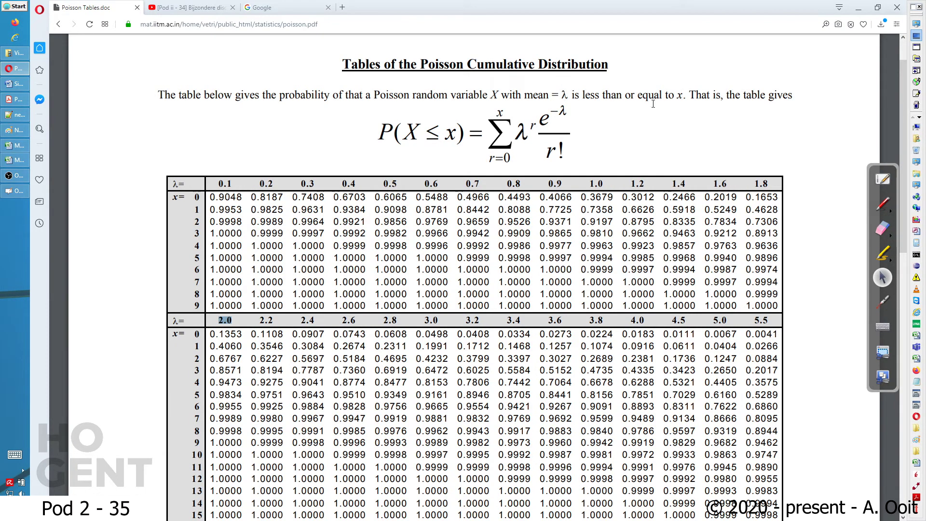
drag(378, 130, 570, 127)
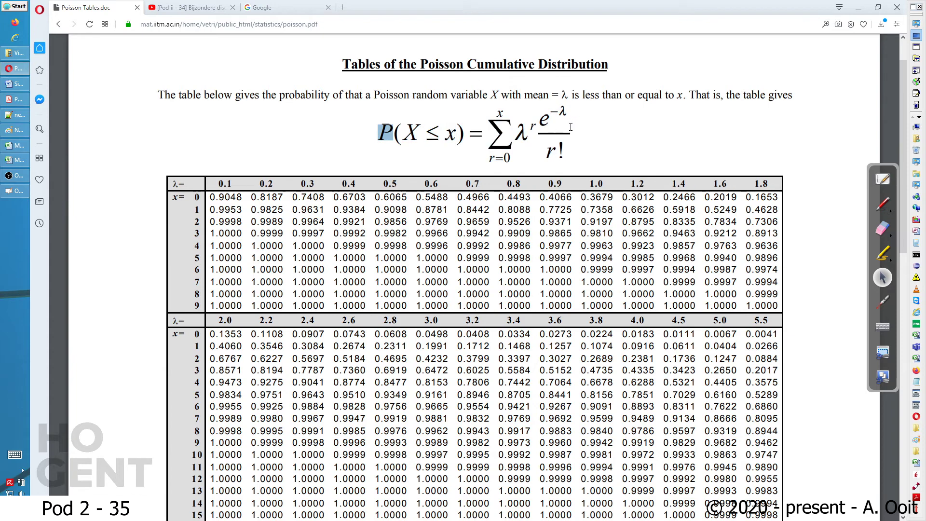
click(567, 152)
drag(243, 397, 212, 397)
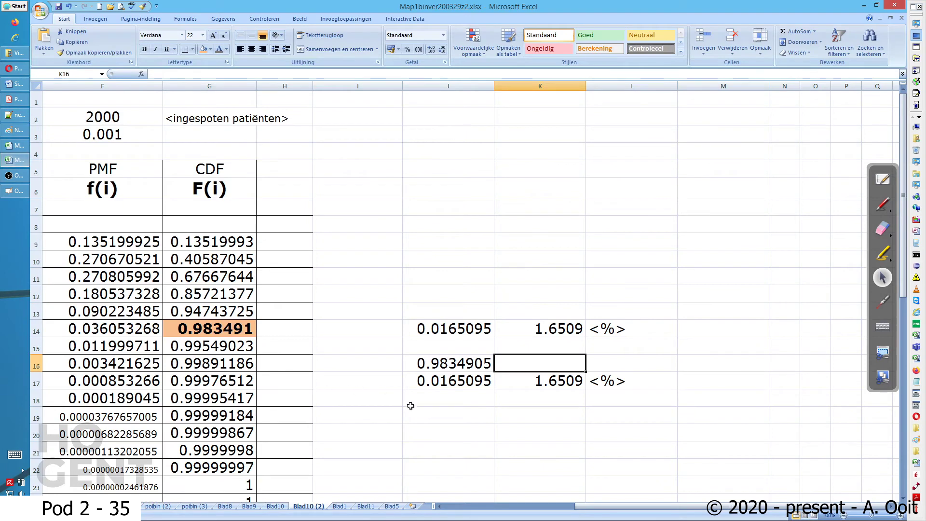
click(436, 419)
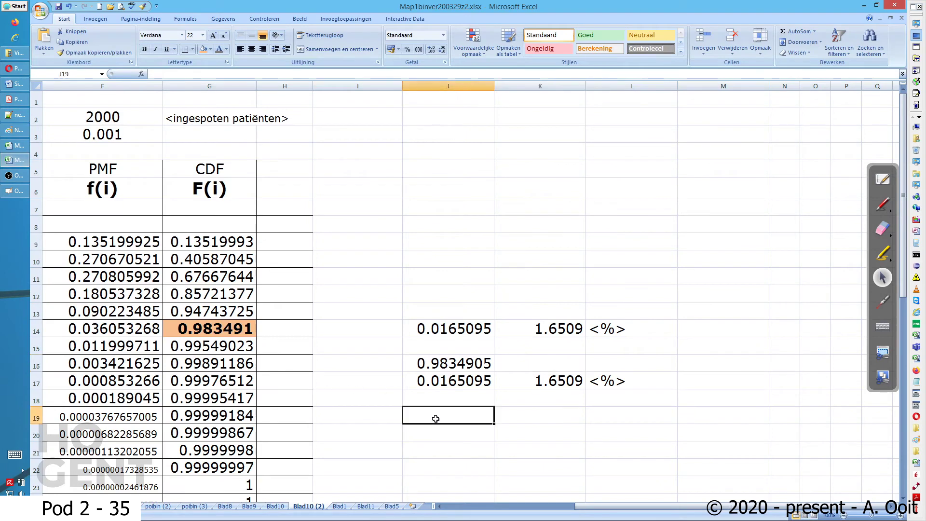
- Paste the Poisson table value 0.9834 into J19 and apply the formatting of J16 to it
key(ctrl+v)
click(455, 363)
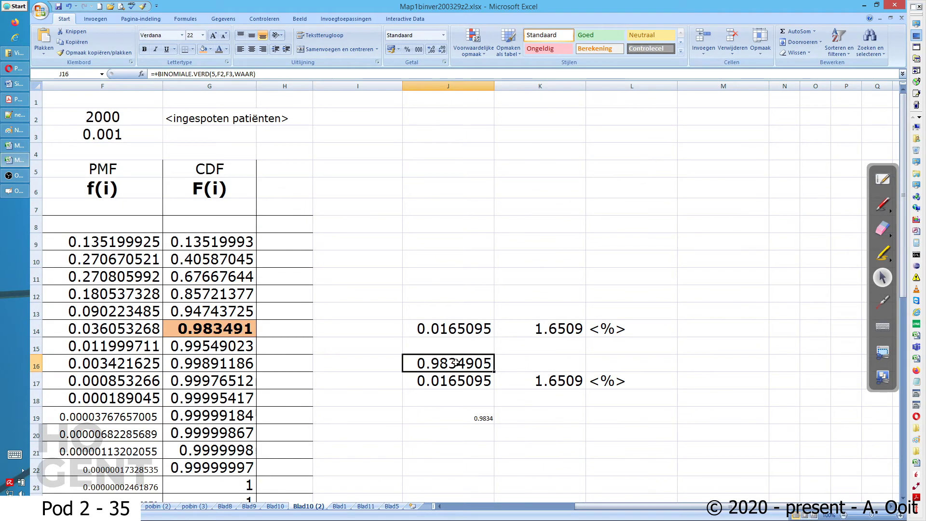
click(142, 6)
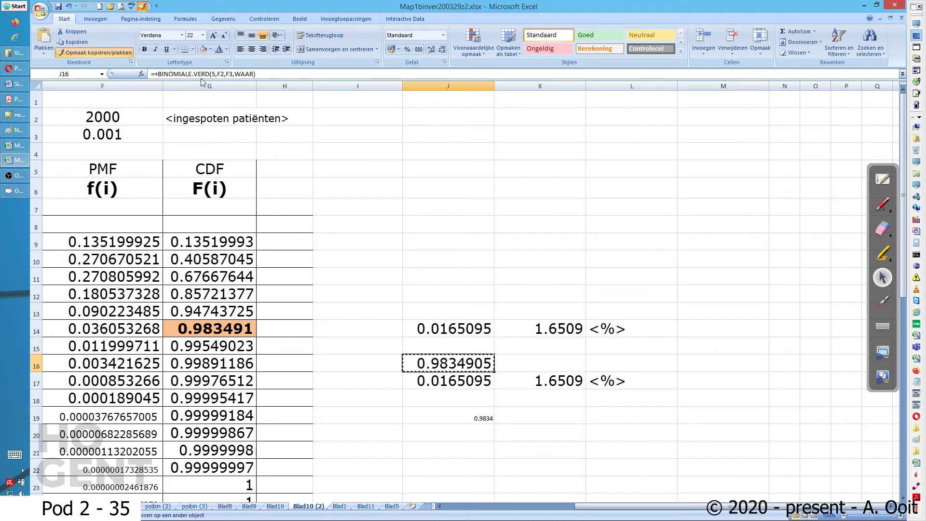
click(449, 418)
- In J21, compute the complement of the Poisson table value with the formula +1-J19
click(455, 443)
text(+1-)
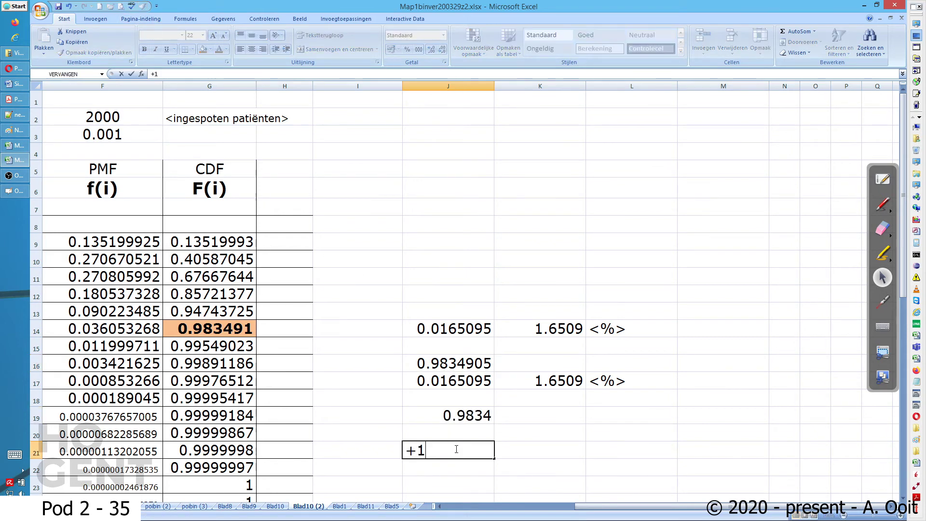
click(447, 415)
key(Return)
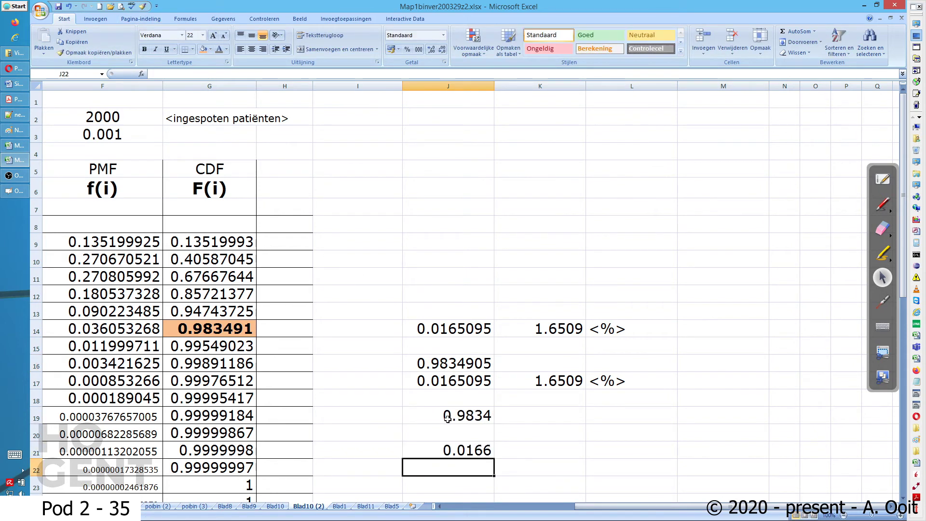
- Convert the complement to a percentage in K21 with +J21*100 and link L21 to the unit label in L17
click(461, 450)
click(520, 448)
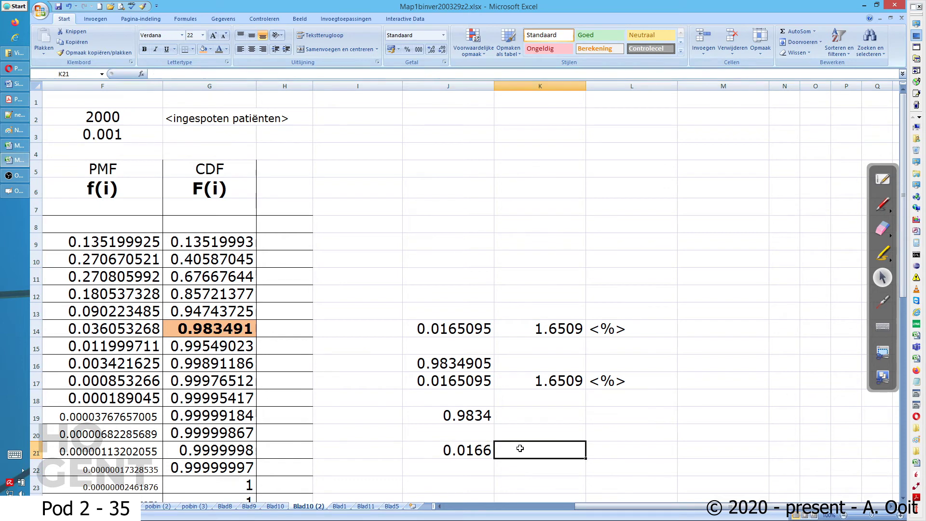
text(+)
click(470, 451)
text(*100)
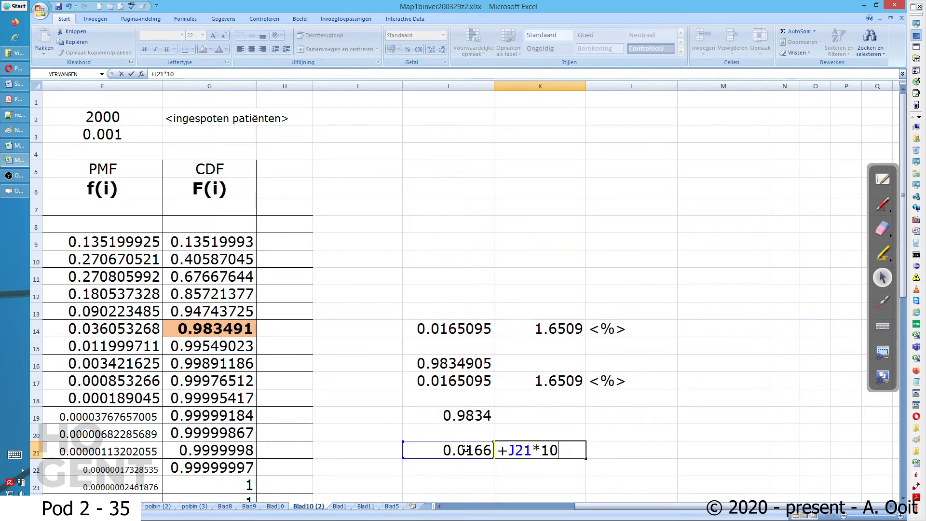
key(Return)
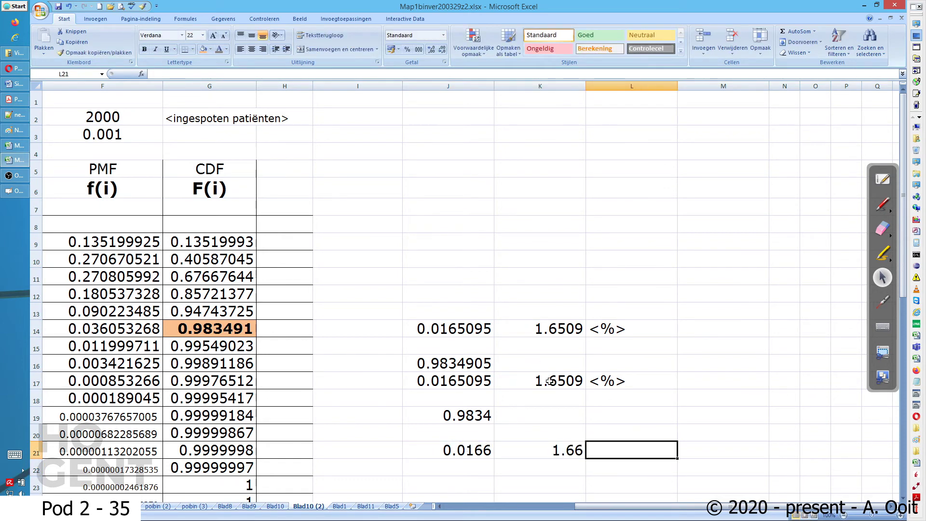
click(548, 381)
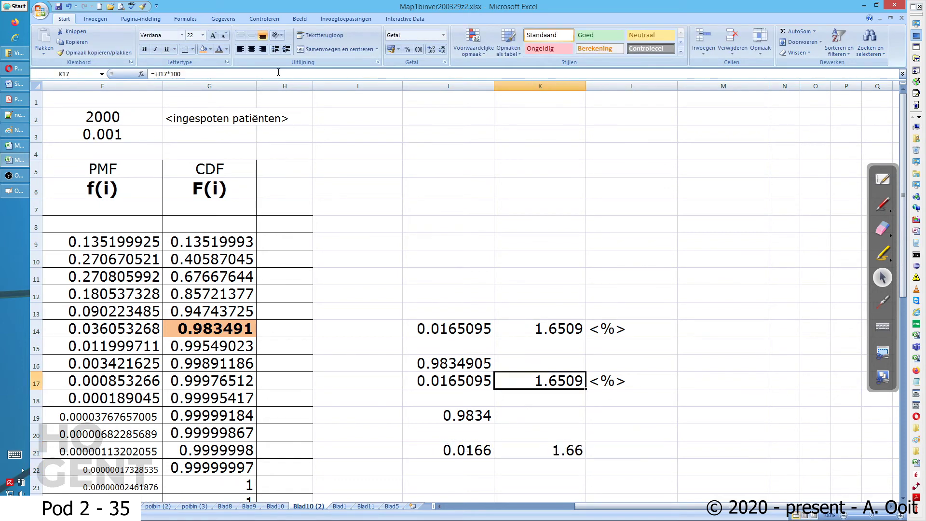
click(607, 447)
text(+)
click(607, 381)
key(Return)
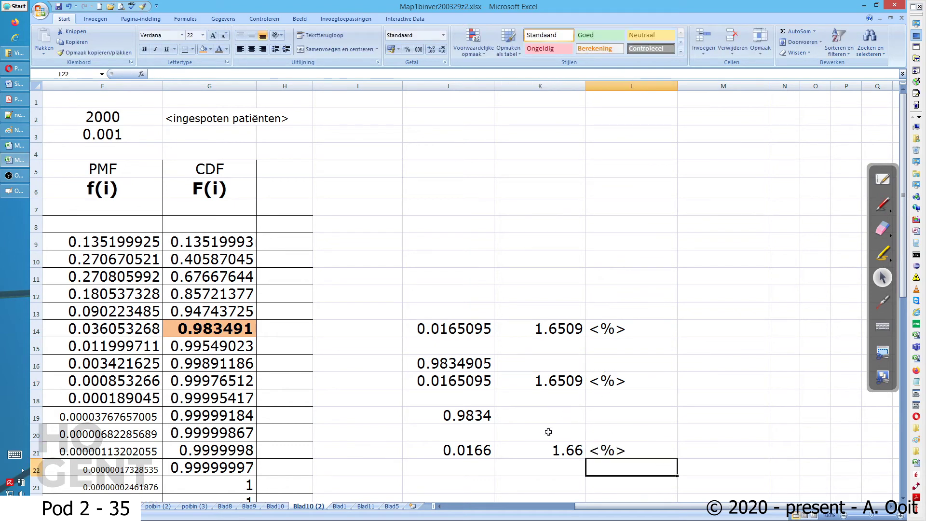
- In J23, compute the cumulative Poisson probability with the formula +POISSON(5,2,WAAR)
click(454, 485)
scroll(452, 483, down, 2)
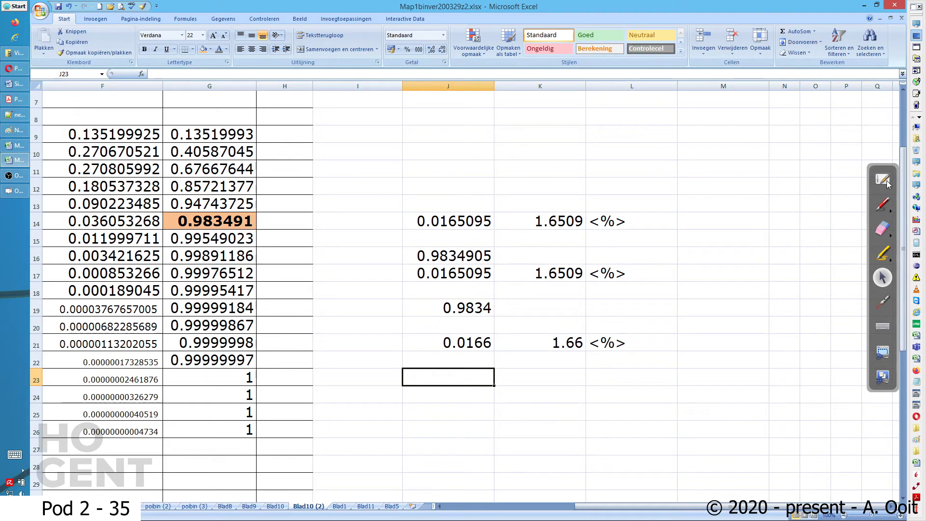
text(+po)
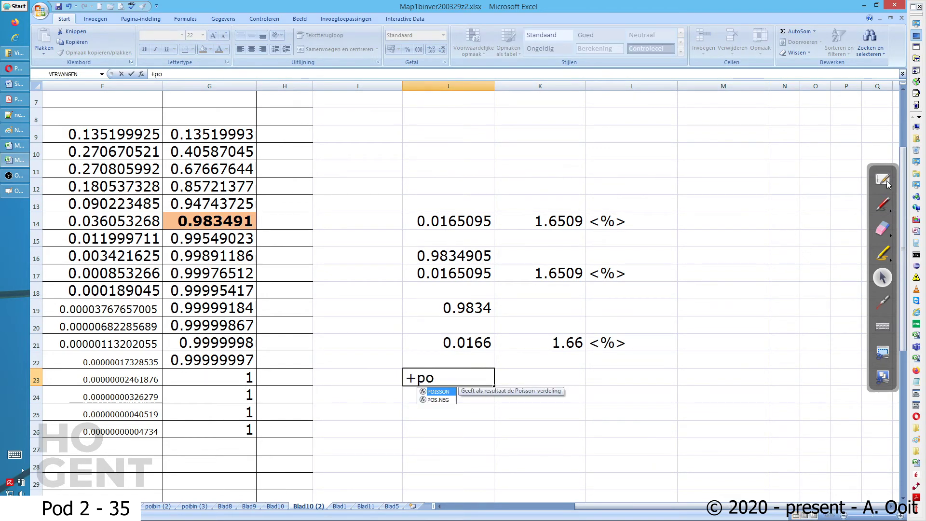
key(Tab)
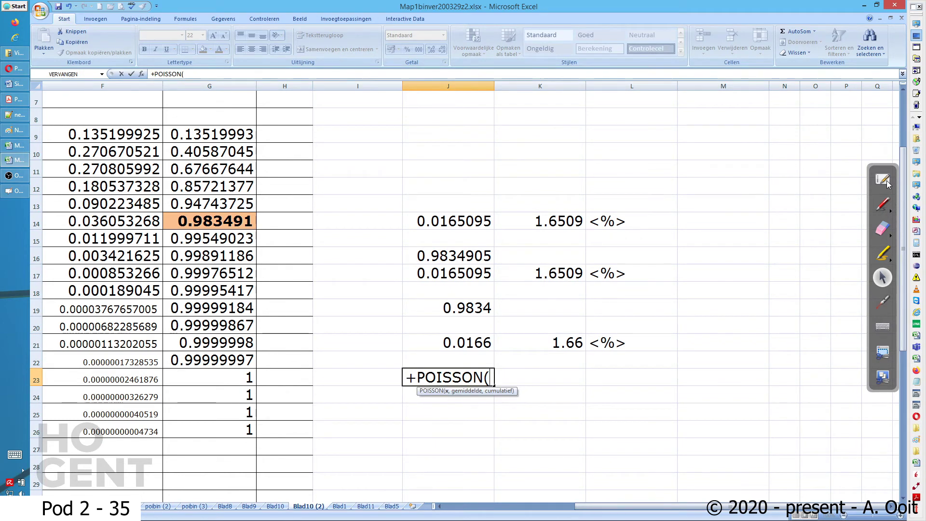
text(5,)
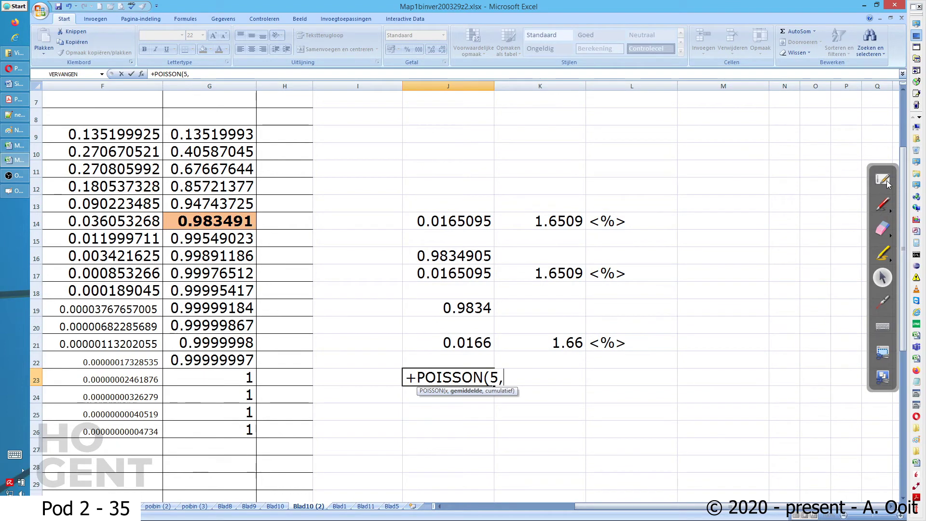
text(2,w)
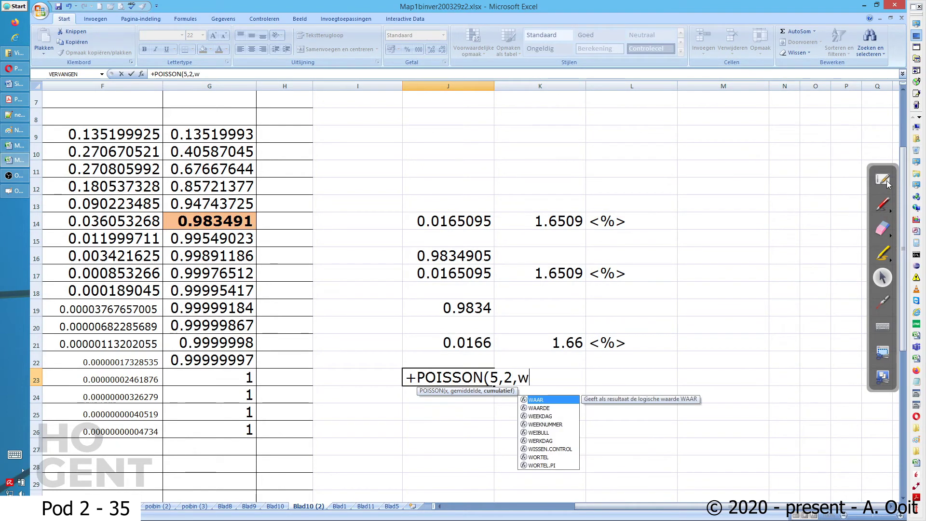
key(Tab)
text())
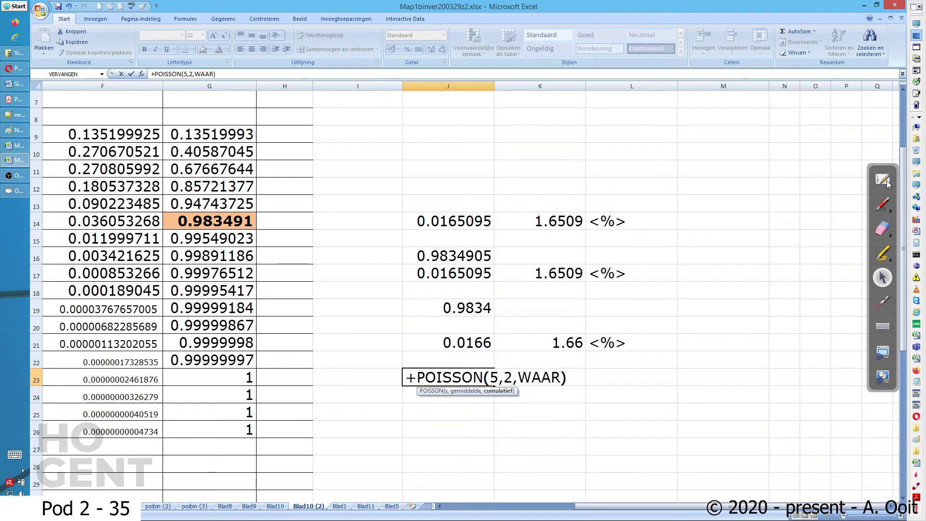
key(Return)
- In J24, compute the complement of the built-in Poisson result with the formula +1-J23
text(+1-)
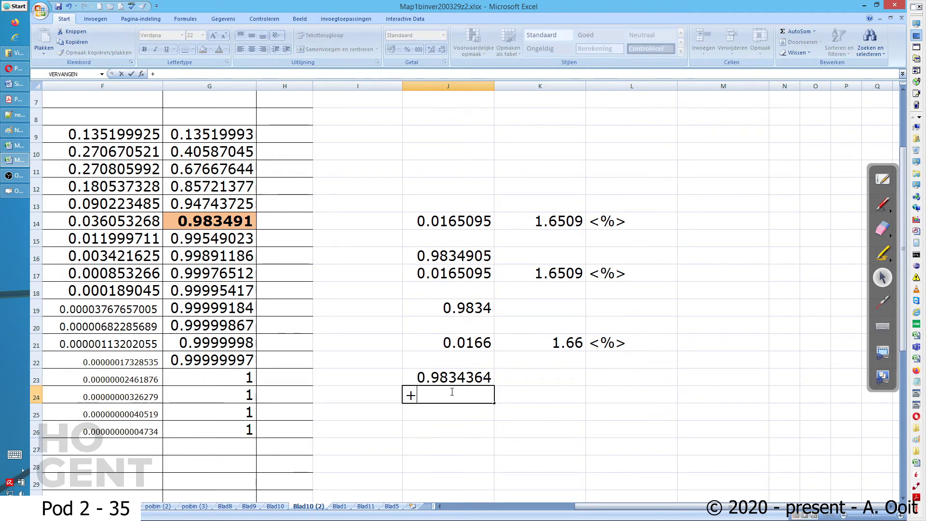
click(474, 382)
key(Return)
- Copy the percentage formula and unit cell from K21:L21 into K24:L24, and replace L24's content with the label <%>
click(515, 396)
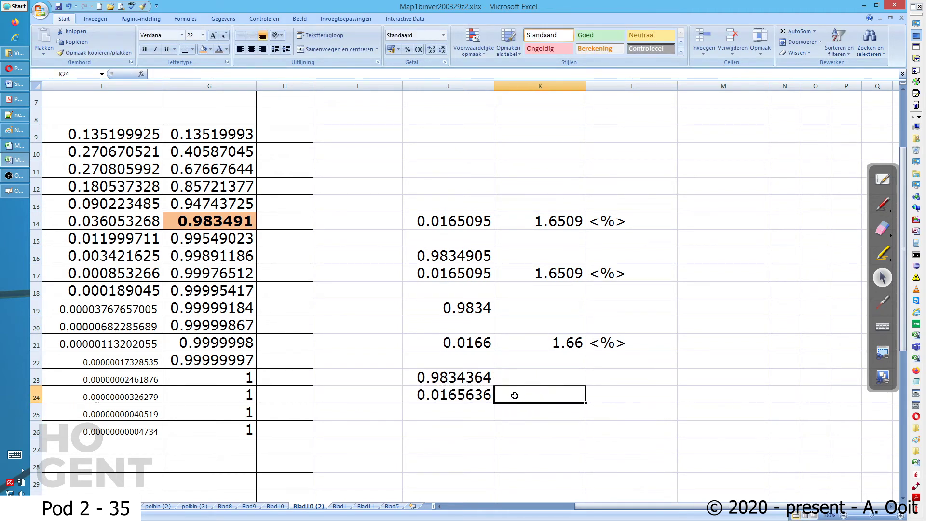
drag(549, 347, 595, 344)
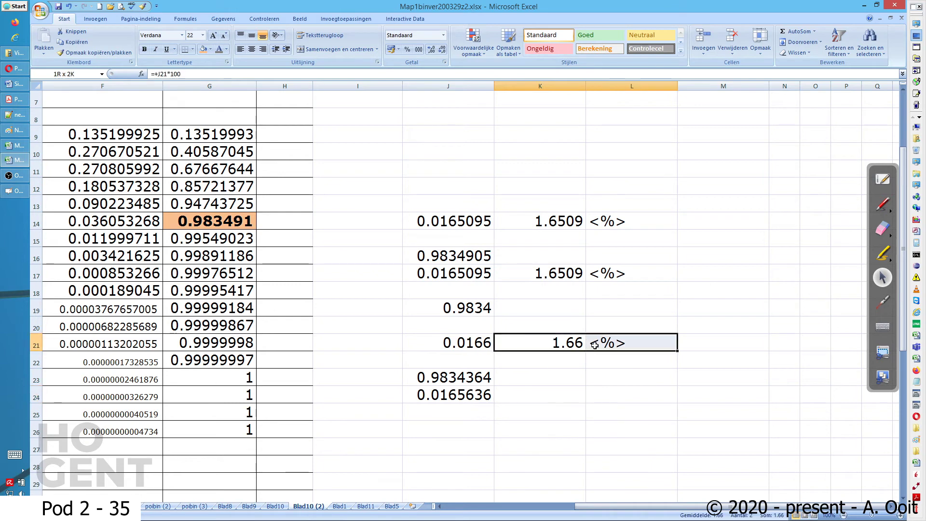
key(ctrl+c)
drag(558, 396, 587, 396)
key(ctrl+v)
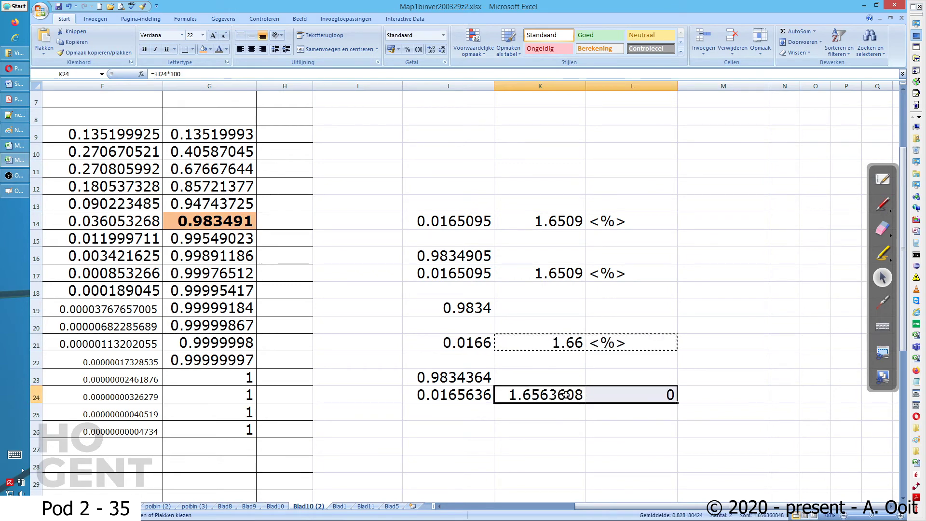
click(595, 395)
text(<%>)
key(Return)
- Reduce the percentage in K24 to four decimal places and select J26
click(565, 395)
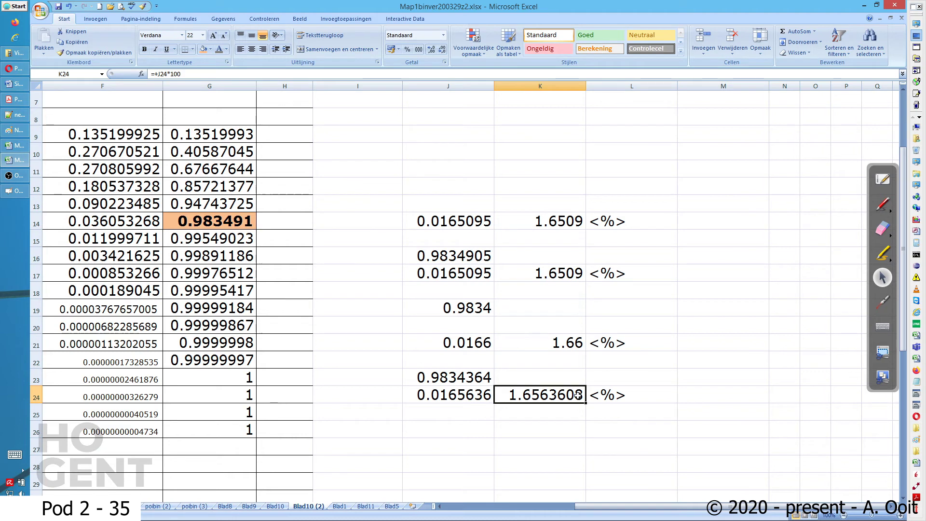
click(431, 50)
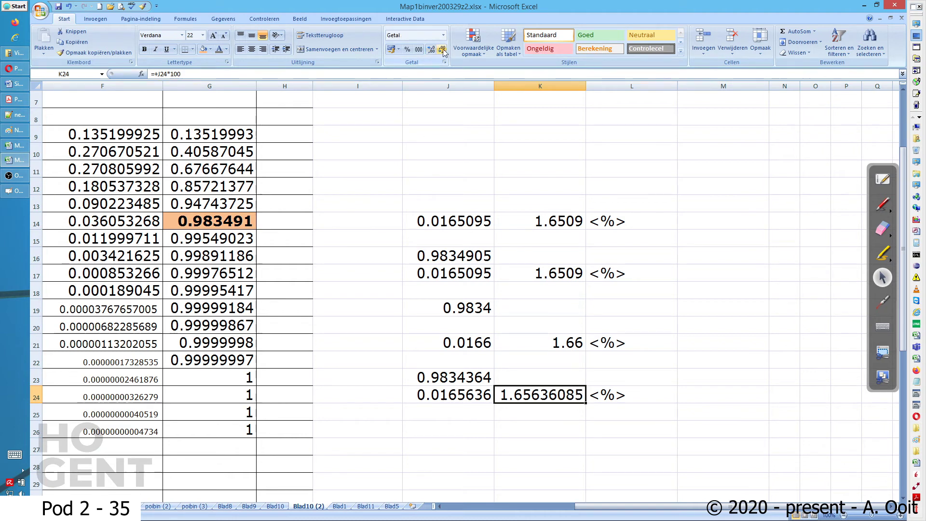
click(442, 50)
click(442, 49)
click(442, 49)
click(442, 50)
click(472, 428)
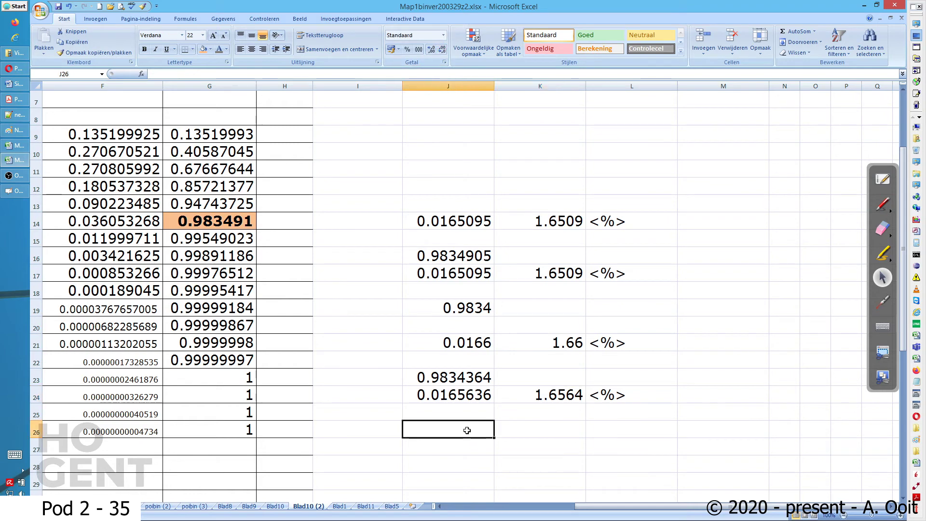
- Mark the summation in the whiteboard's P(X>5) derivation with a small plus sign and return to the worksheet
click(883, 178)
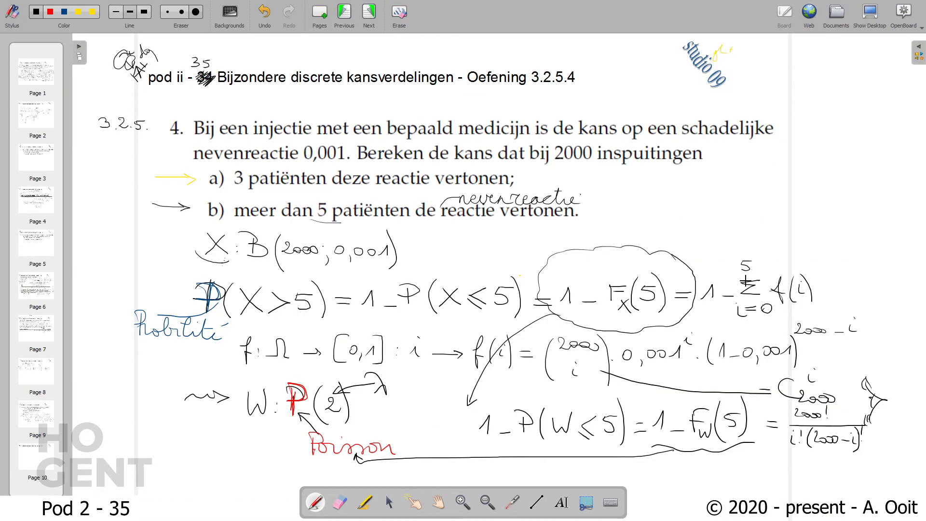
drag(758, 289, 771, 289)
drag(765, 283, 765, 295)
click(871, 12)
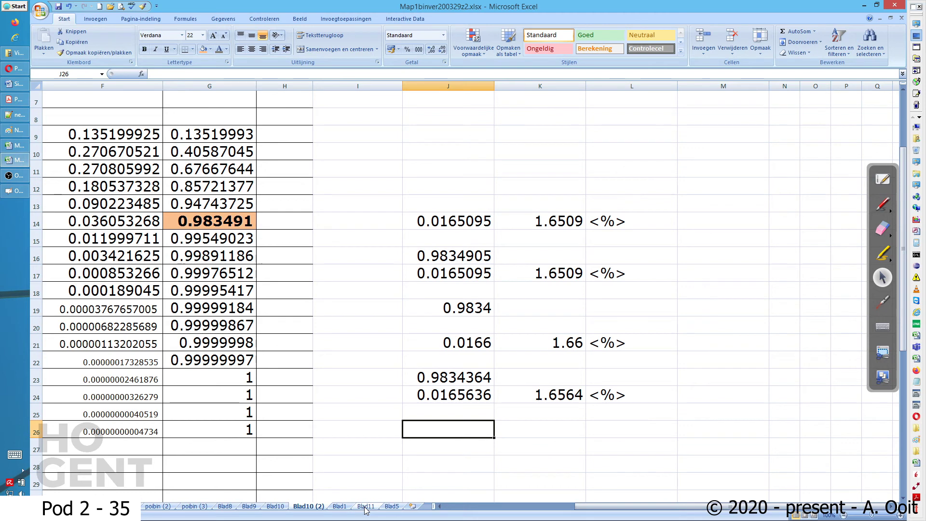
- On the empty sheet Blad5, enter the table headings i, f(i) and F(i) in D4:F4
click(393, 508)
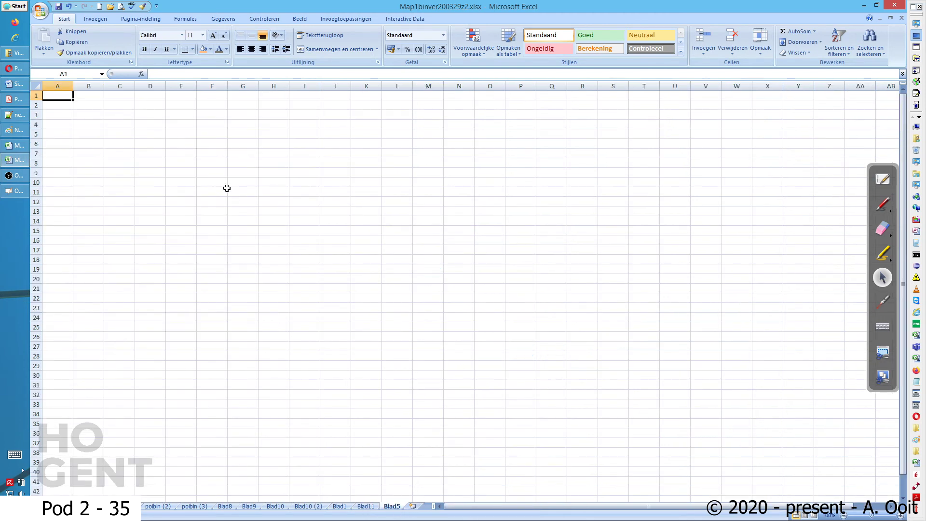
scroll(269, 231, up, 5)
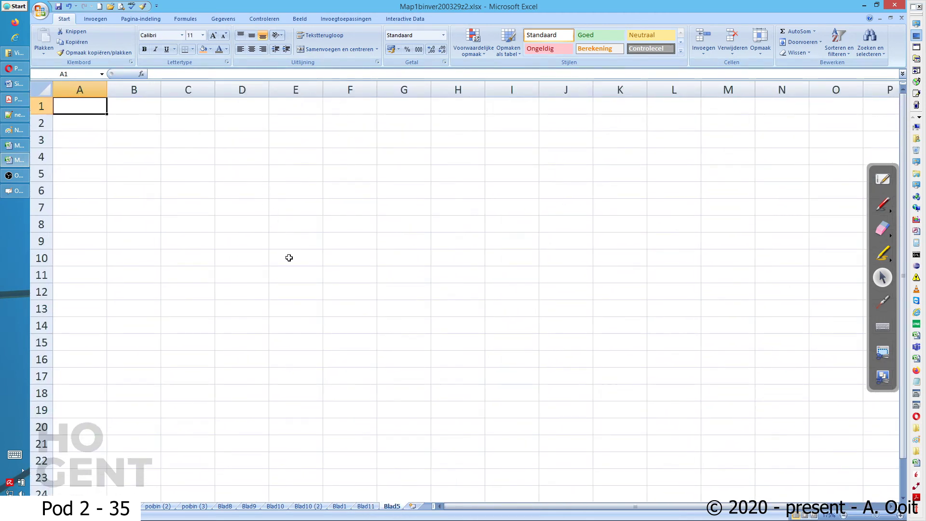
click(237, 157)
text(i)
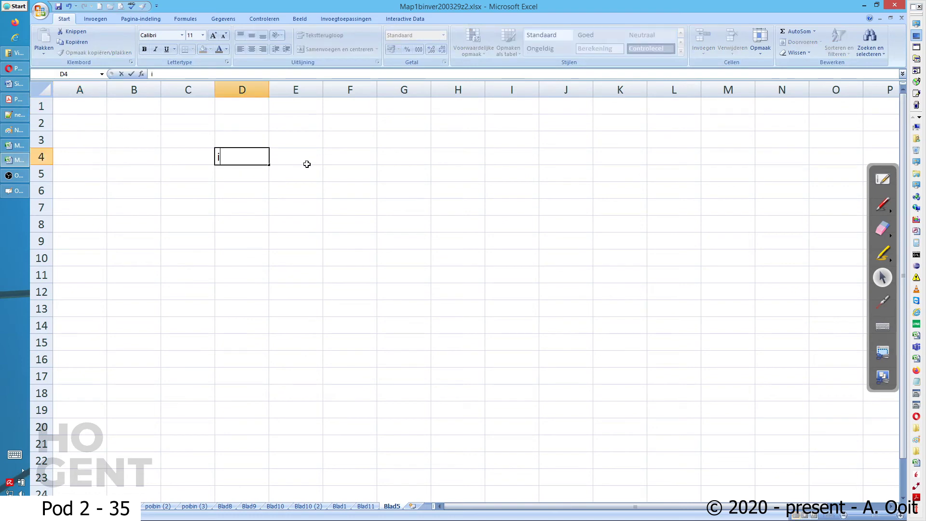
click(306, 163)
text(f(i))
key(Return)
click(339, 156)
text(F(i))
key(Return)
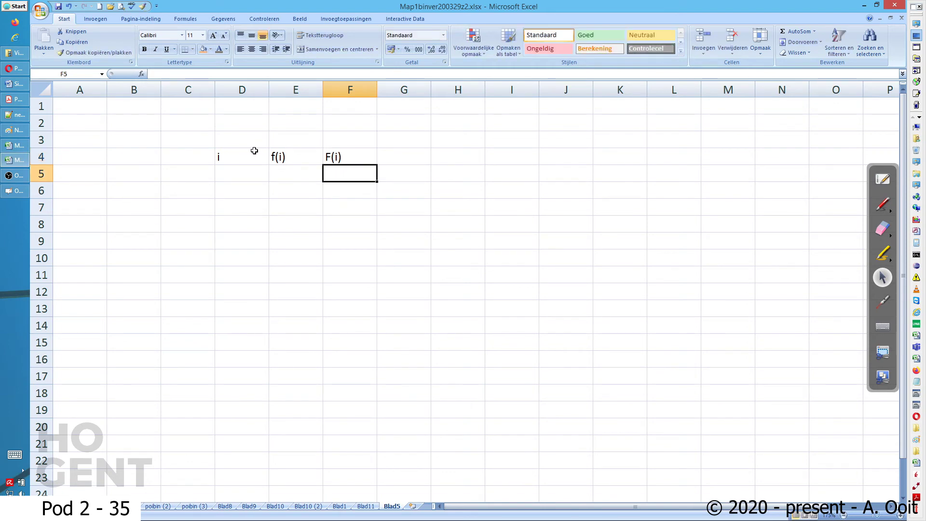
- Fill D6:D13 with the index values 0 to 7, starting from 0 and using the formula +D6+1 from D7 down
click(231, 173)
click(240, 189)
text(0)
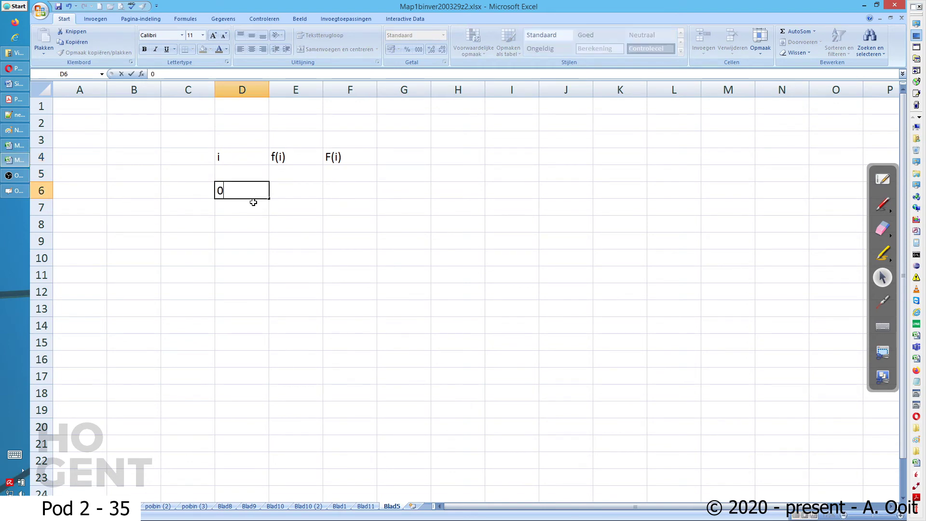
key(Return)
text(+)
click(252, 191)
text(+1)
key(Return)
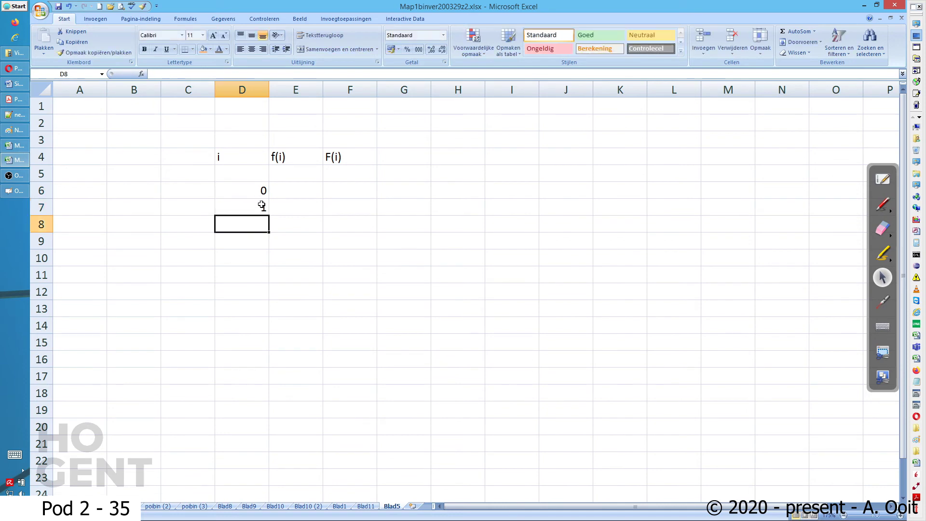
click(262, 208)
drag(269, 216, 283, 314)
- Label F2 as lambda=, enter 2 in G2 centred in its cell, and select E6
click(276, 190)
click(336, 122)
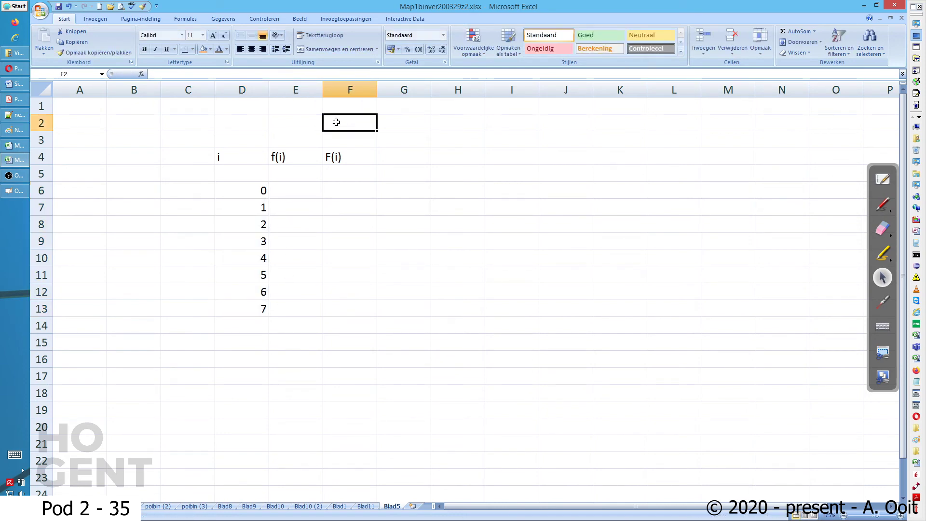
text(lam)
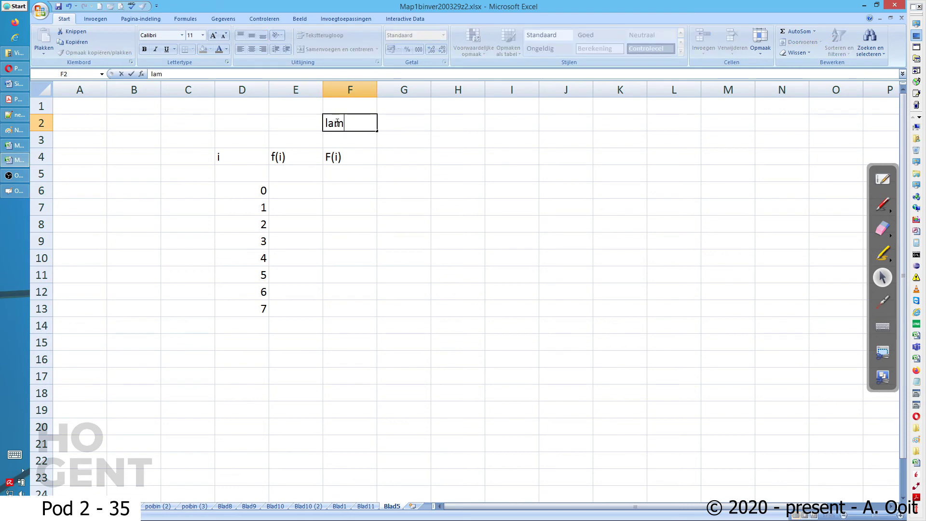
text(bda=)
click(393, 120)
text(2)
key(Return)
click(400, 124)
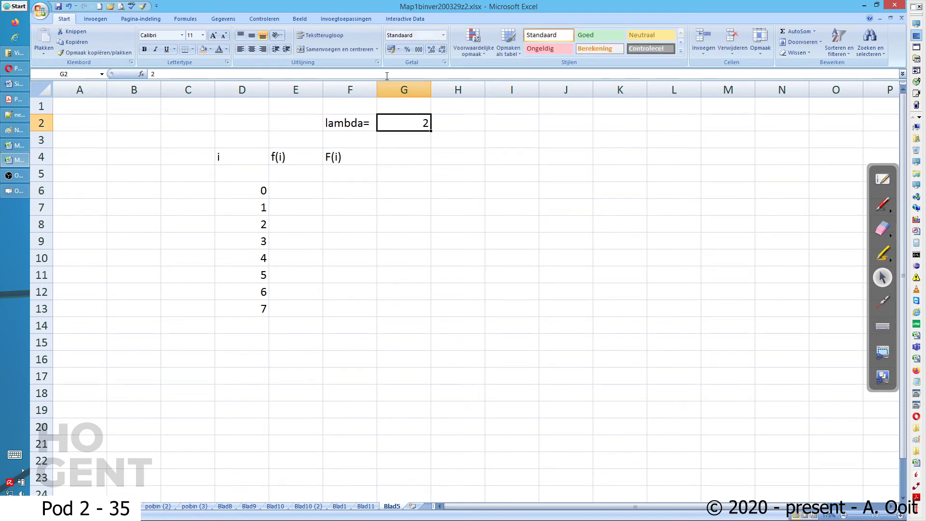
click(252, 49)
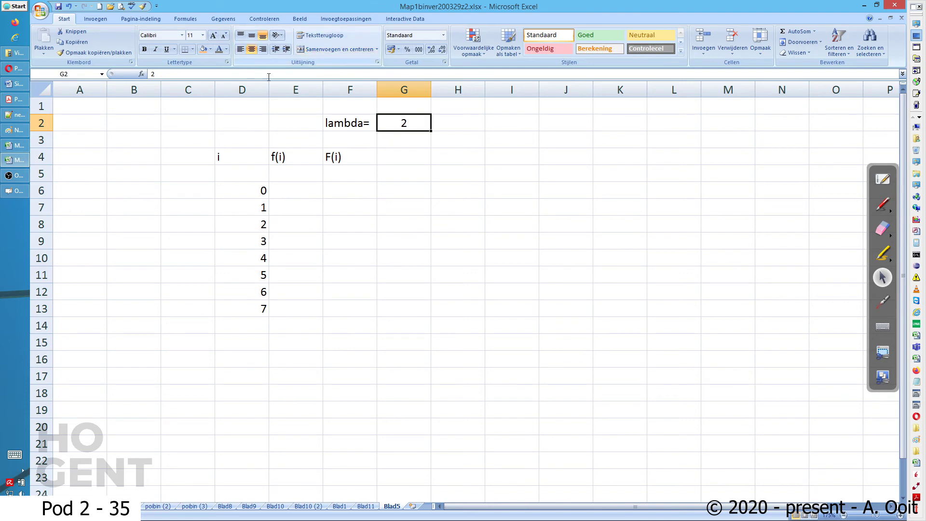
click(313, 191)
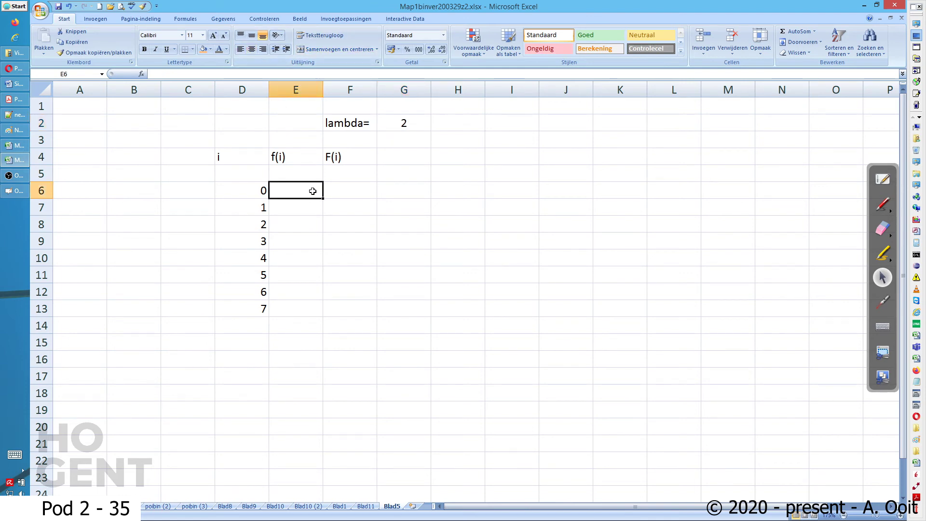
- Capture the browser's Poisson table page, paste it into a cleared Paint canvas and select the λ^r·e^(-λ)/r! part of its formula
click(7, 70)
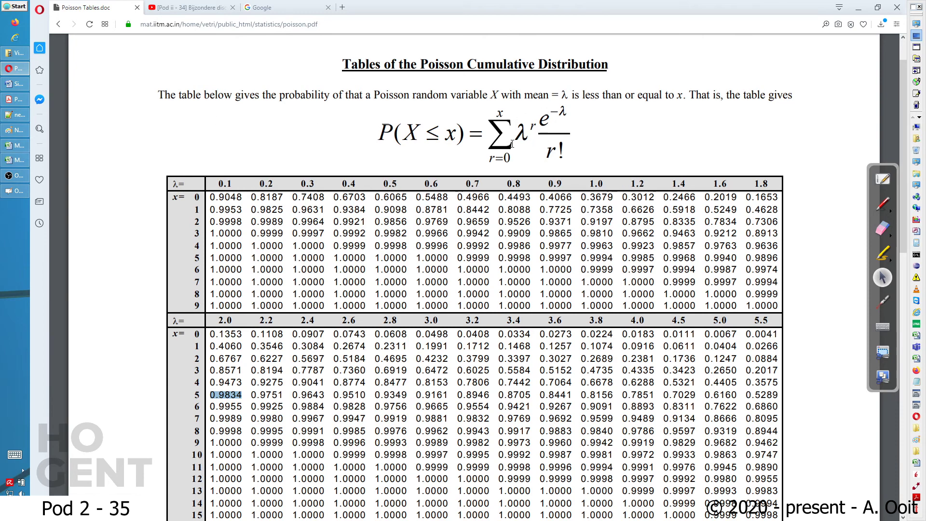
click(17, 130)
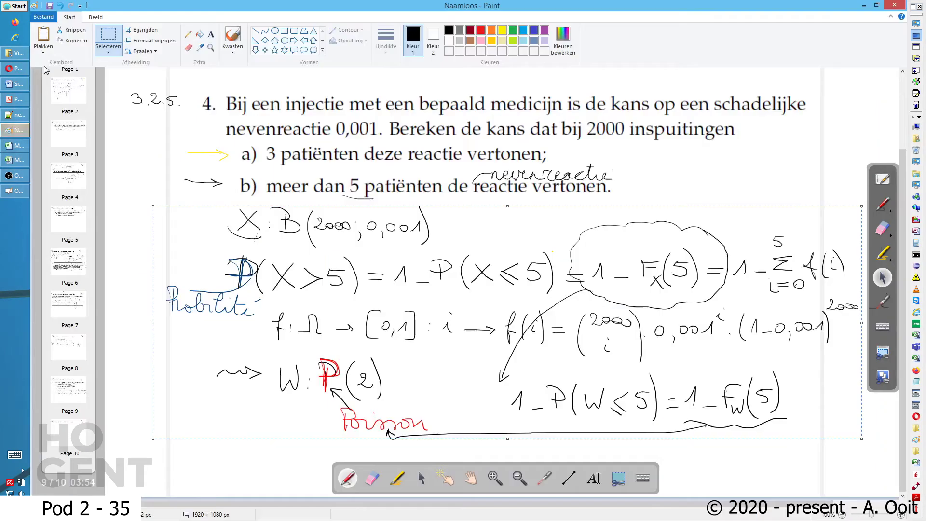
click(61, 6)
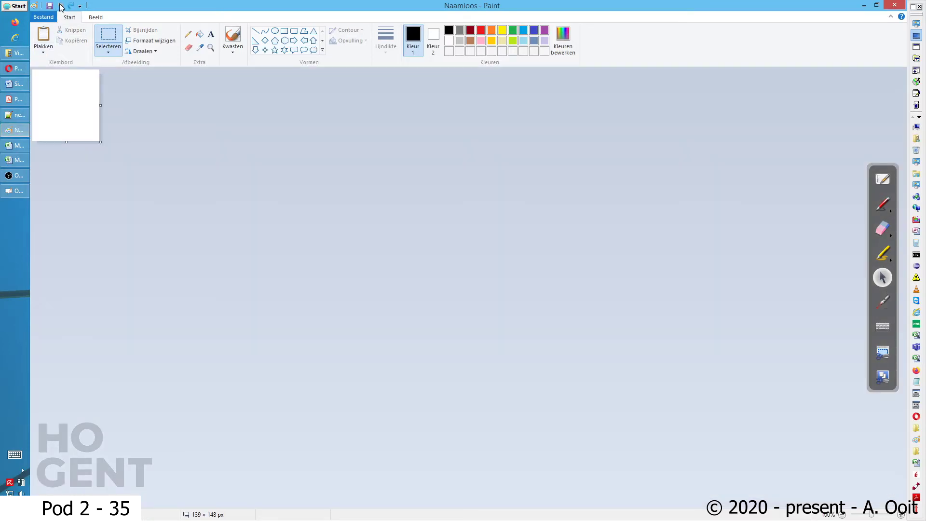
key(ctrl+v)
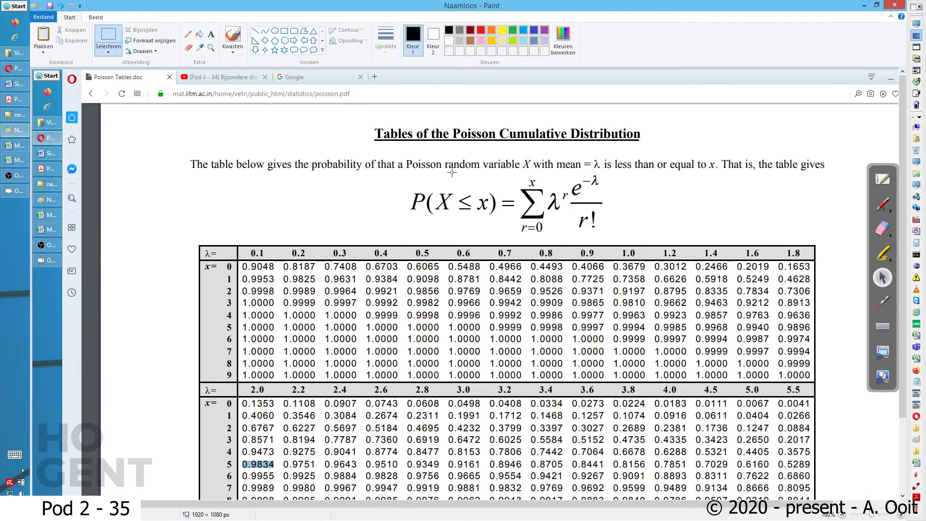
drag(544, 175, 613, 232)
- Switch back to Excel, paste the copied formula picture onto Blad5 and place it beside the table in columns J to L
click(11, 161)
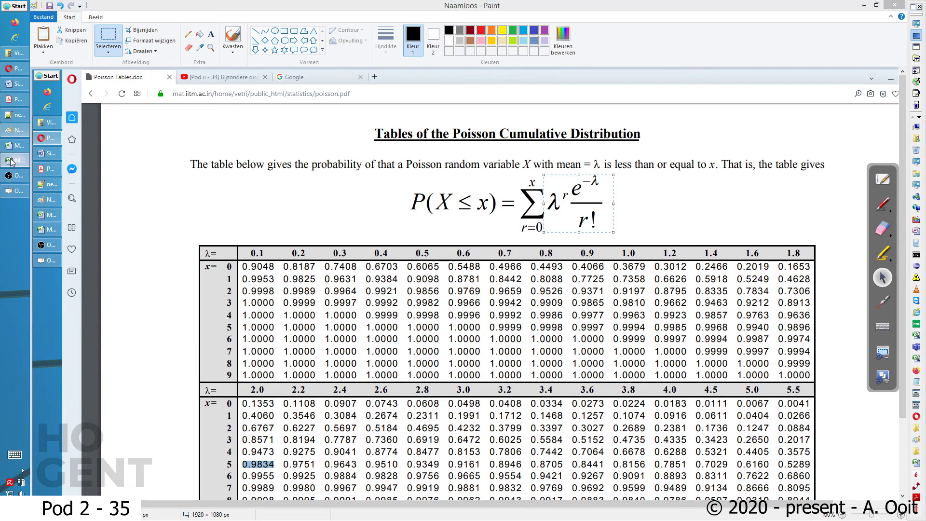
click(513, 156)
key(ctrl+v)
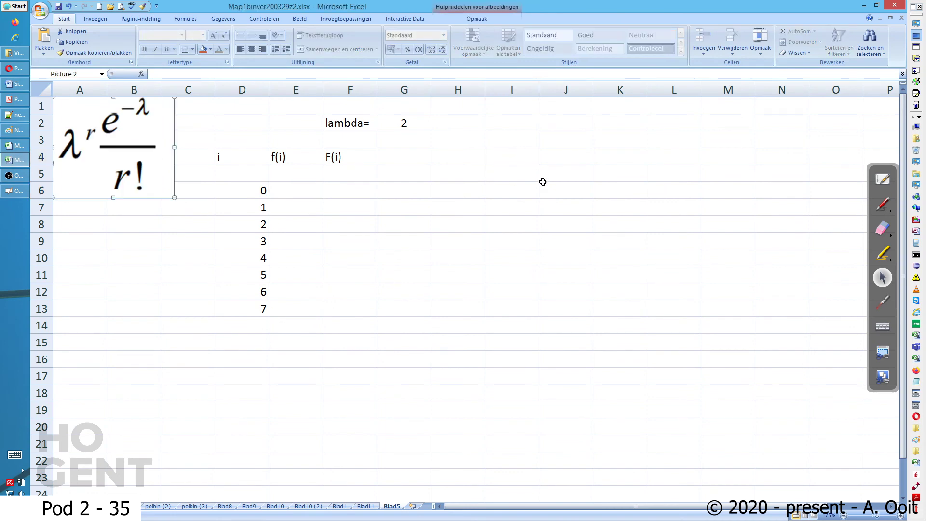
drag(170, 174, 697, 226)
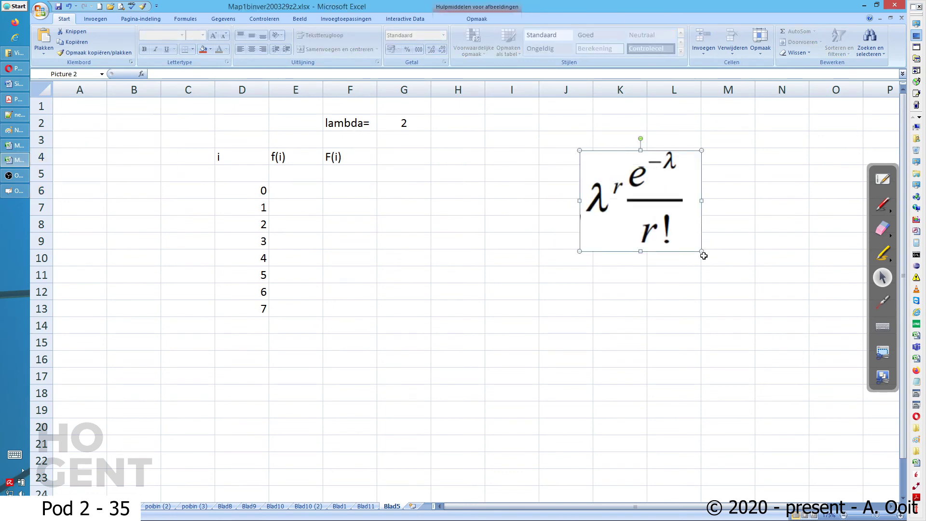
- Write the Poisson probability formula +G2^D6*(exp(-G2)/FACULTEIT(D6)) in E6
click(294, 192)
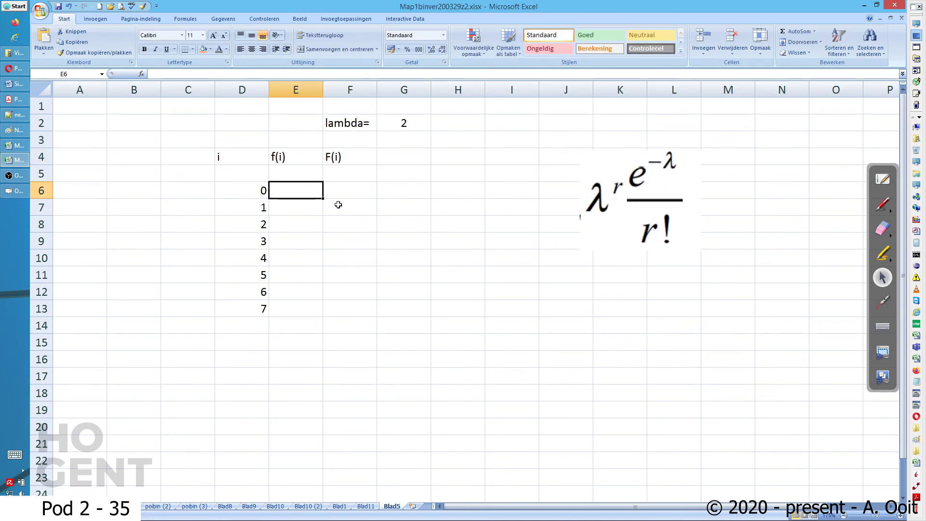
text(+)
click(396, 124)
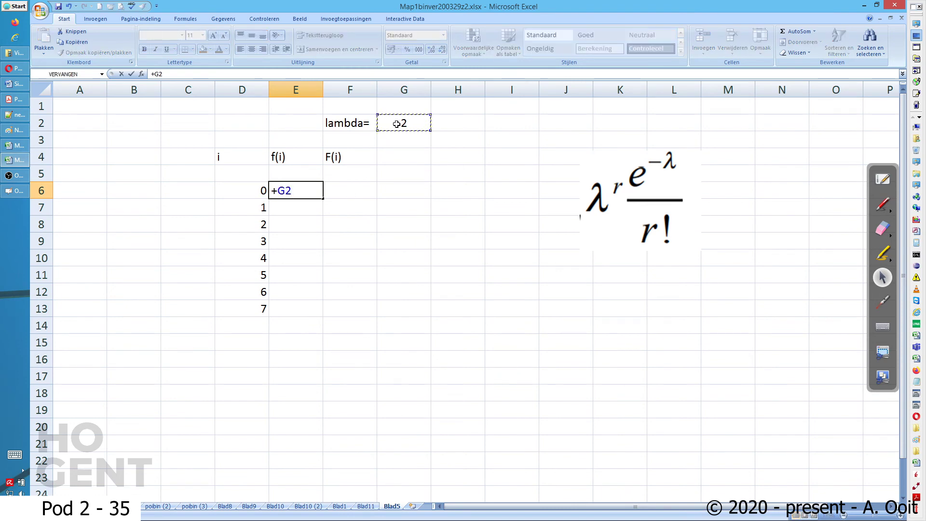
text(^)
click(244, 194)
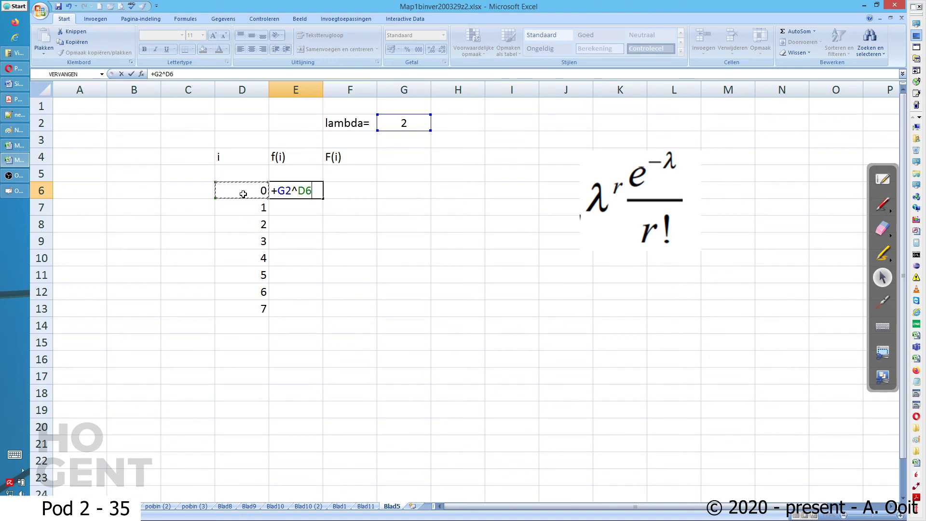
text(*(exp(-)
click(392, 118)
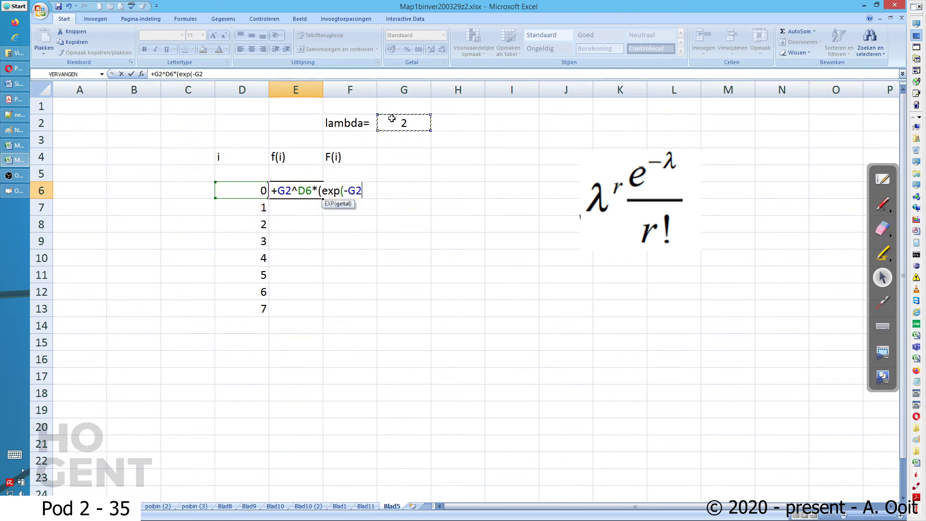
text()/fac)
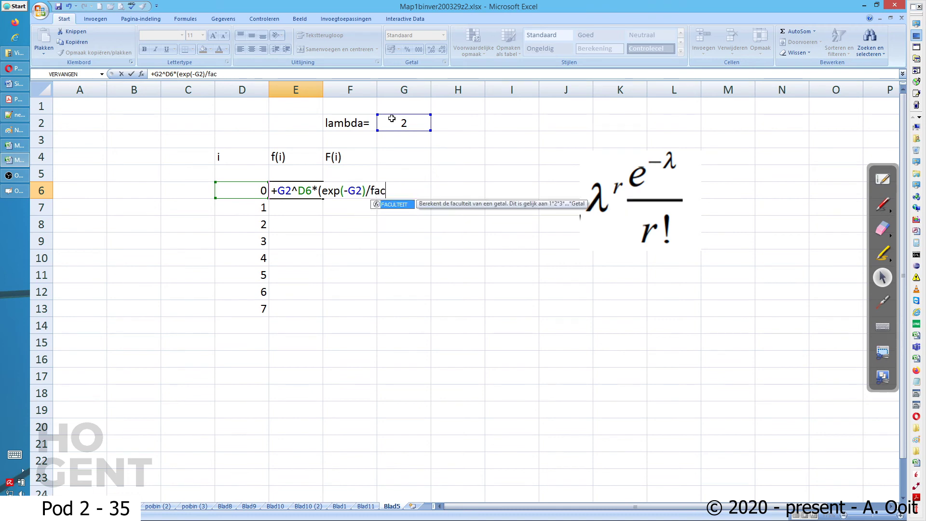
key(Tab)
click(237, 192)
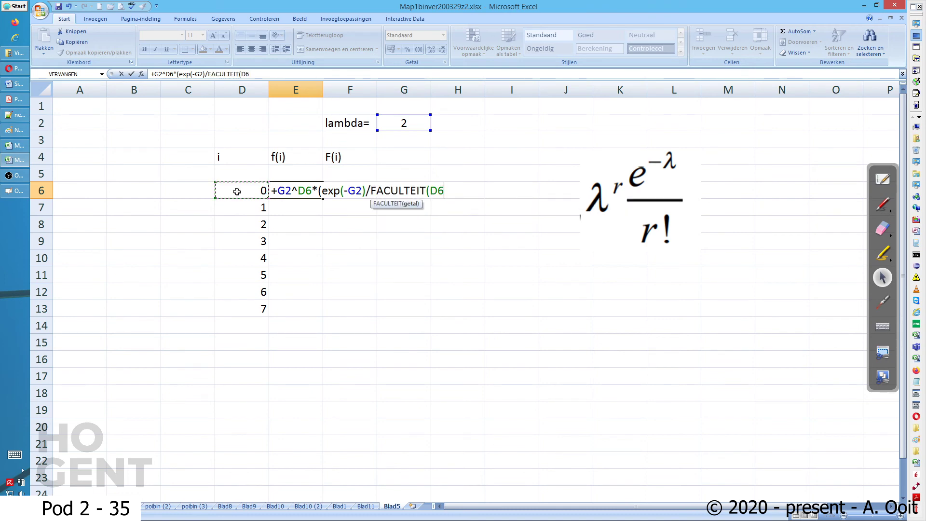
text())
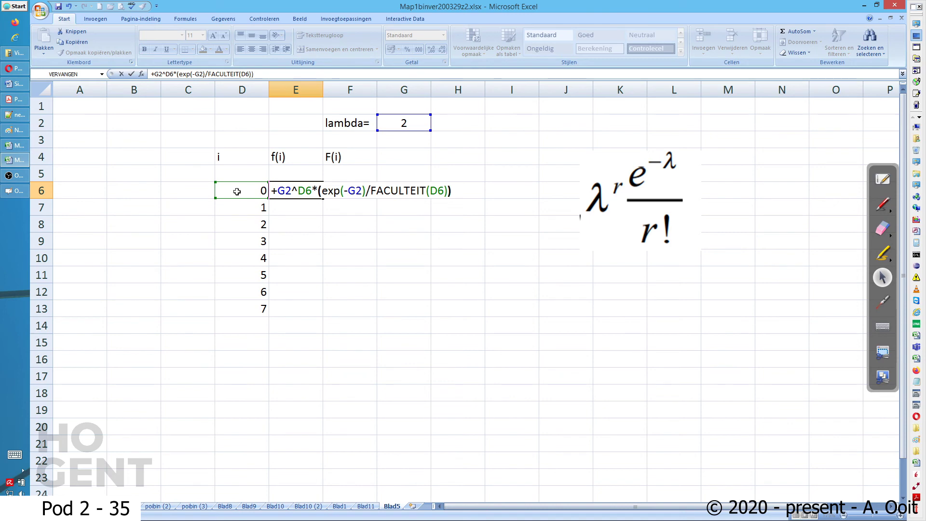
- Make both G2 references in the E6 formula absolute as $G$2 and commit the formula
key(F4)
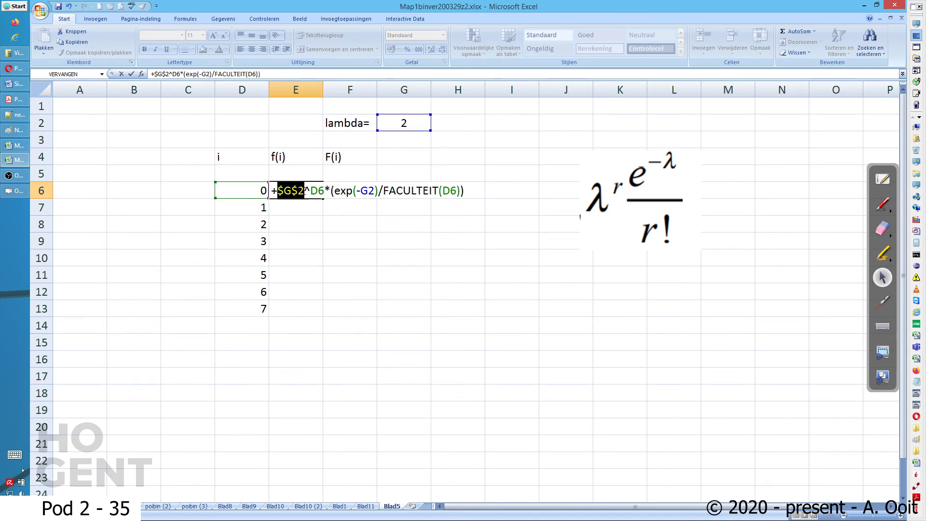
click(369, 189)
key(F4)
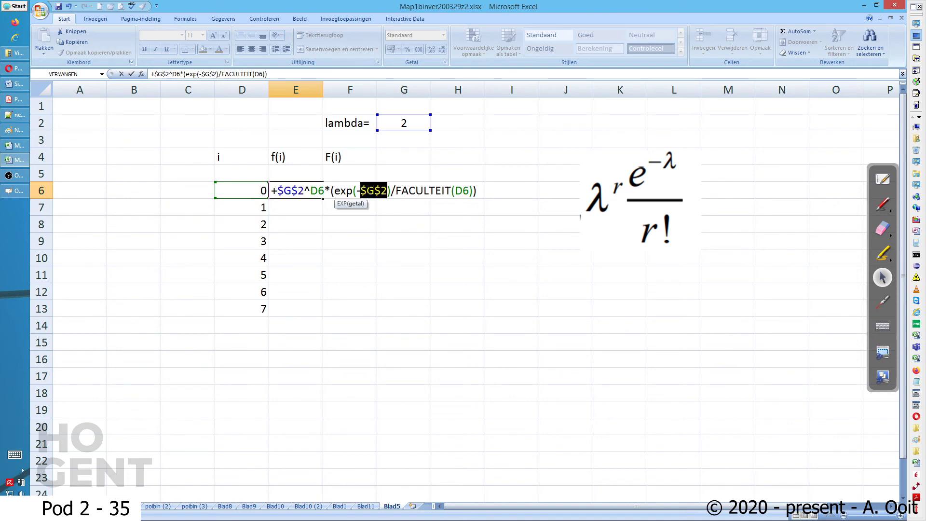
key(Return)
- Change the table headings in D4:F4 to r, f(r) and F(r), and centre them in their cells
click(234, 159)
text(r)
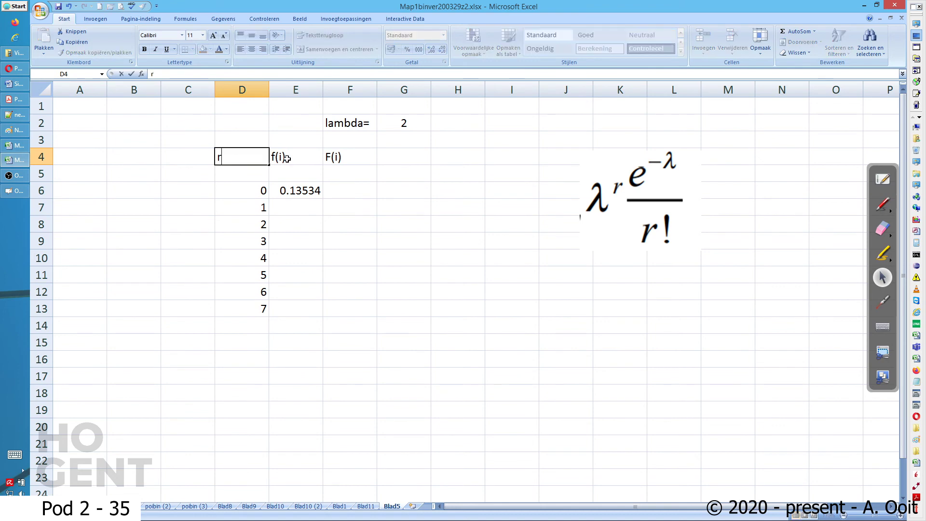
key(Tab)
click(160, 75)
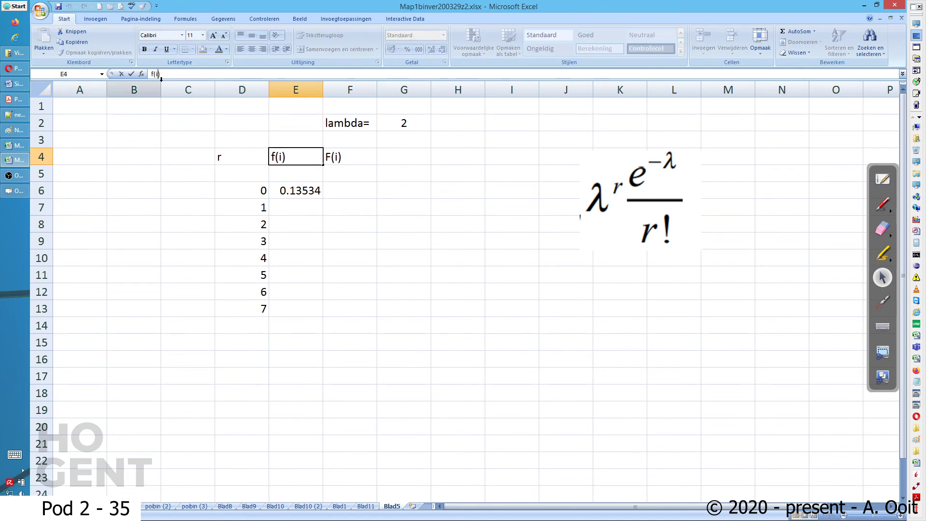
key(BackSpace)
text(r)
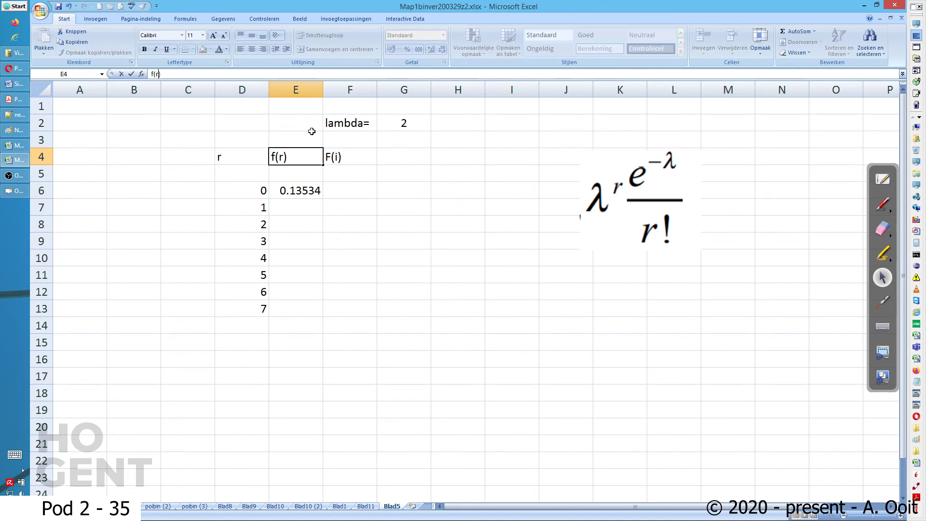
click(338, 157)
click(160, 75)
key(BackSpace)
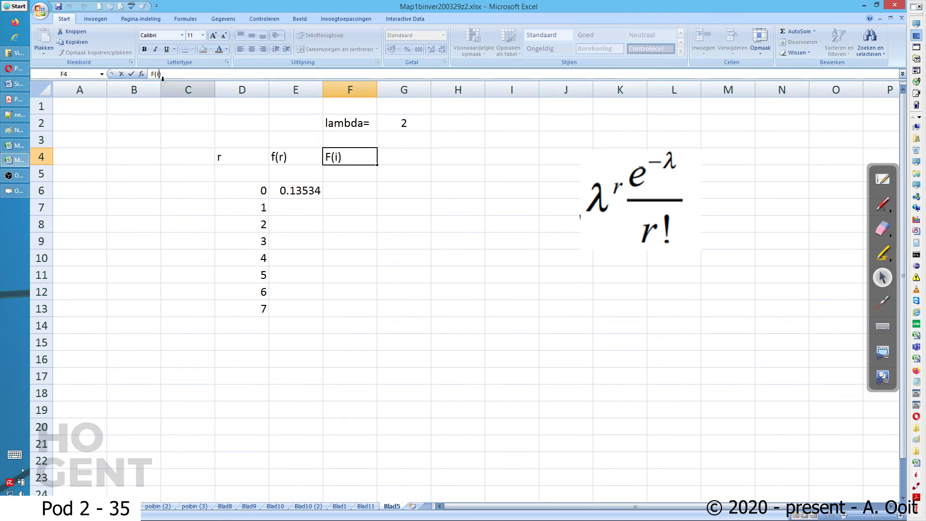
text(r)
key(Return)
drag(232, 151, 348, 156)
click(252, 50)
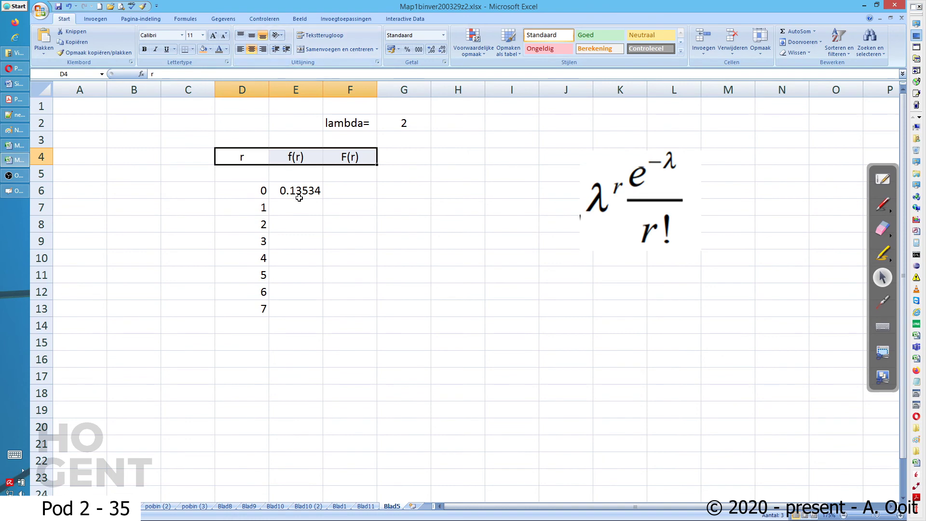
- Start the cumulative column with =E6 in F6 and fill the f(r) formula from E6 down to E7
click(350, 191)
text(=)
click(299, 190)
key(Return)
click(300, 207)
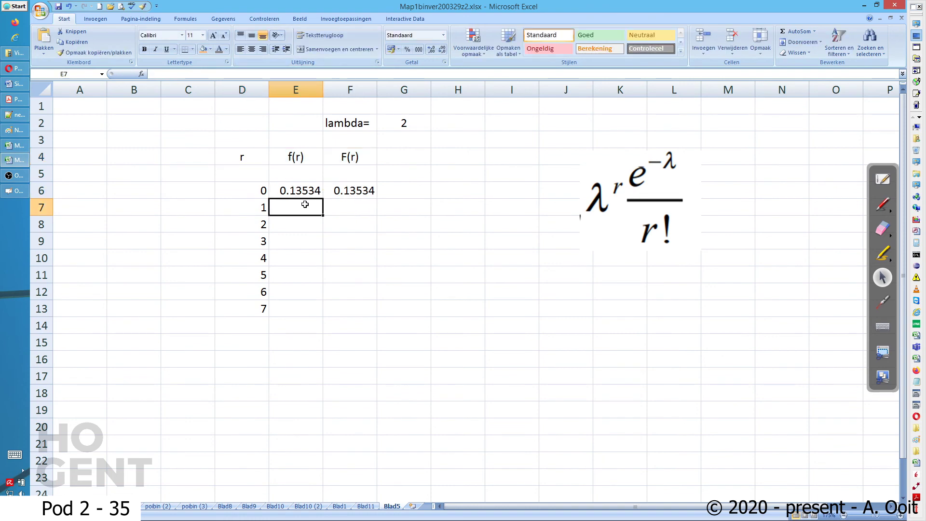
click(321, 196)
drag(320, 195, 321, 212)
- Enter the cumulative formula +F6+E7 in F7
click(340, 209)
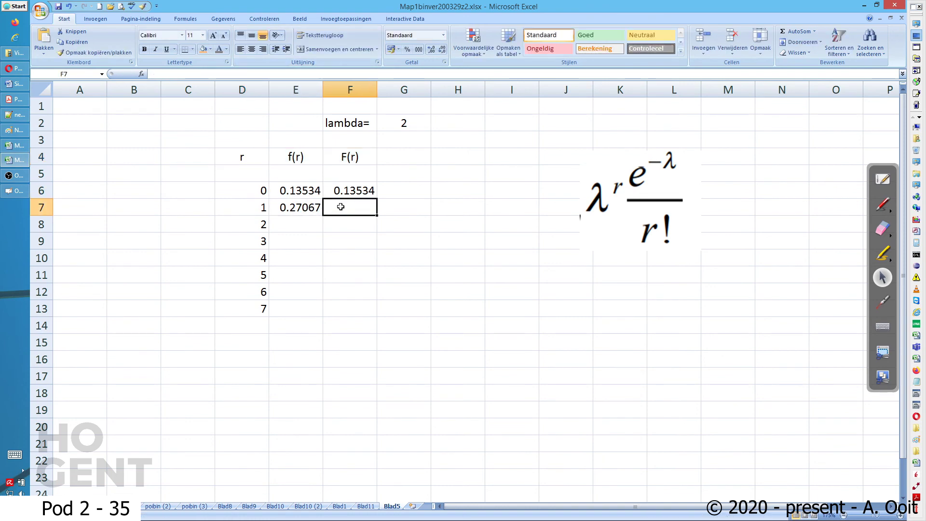
text(+)
click(346, 190)
text(+)
click(277, 208)
key(Return)
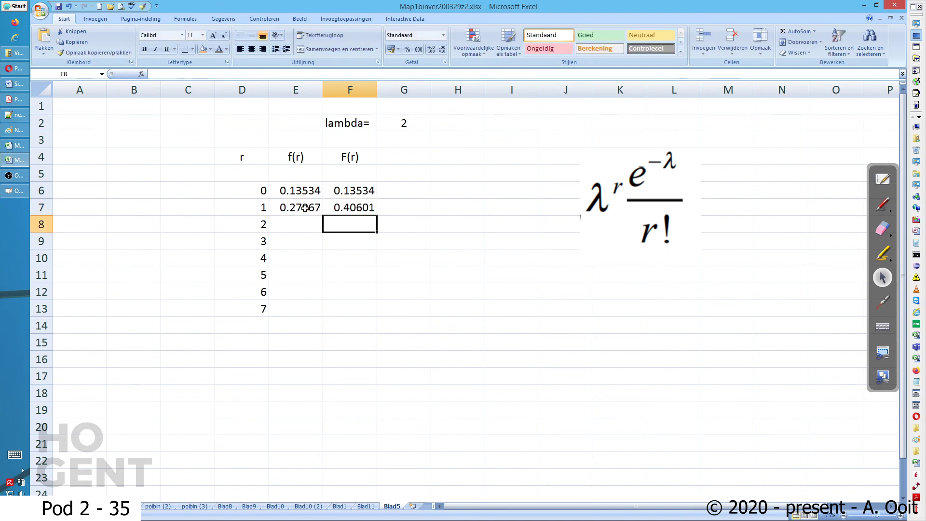